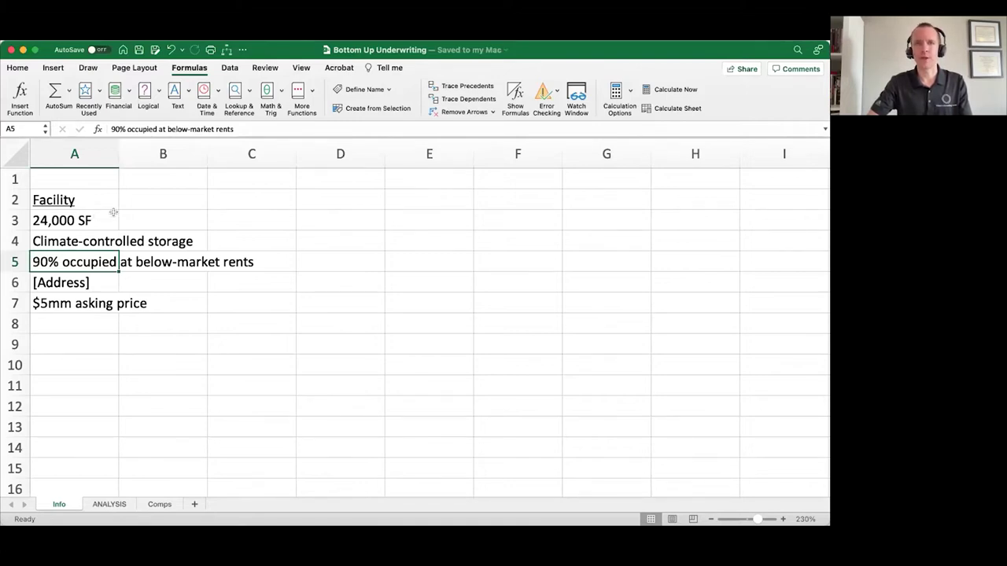
Review the facility's storage type, occupancy, address and asking price on the Info sheet
{"action": "left_click", "coordinate": [100, 233]}
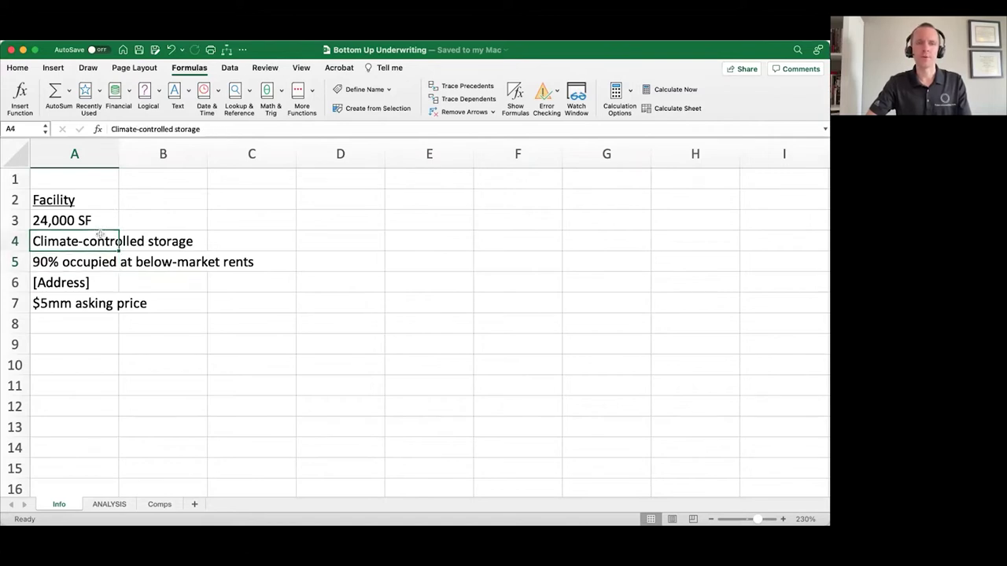
{"action": "left_click", "coordinate": [96, 264]}
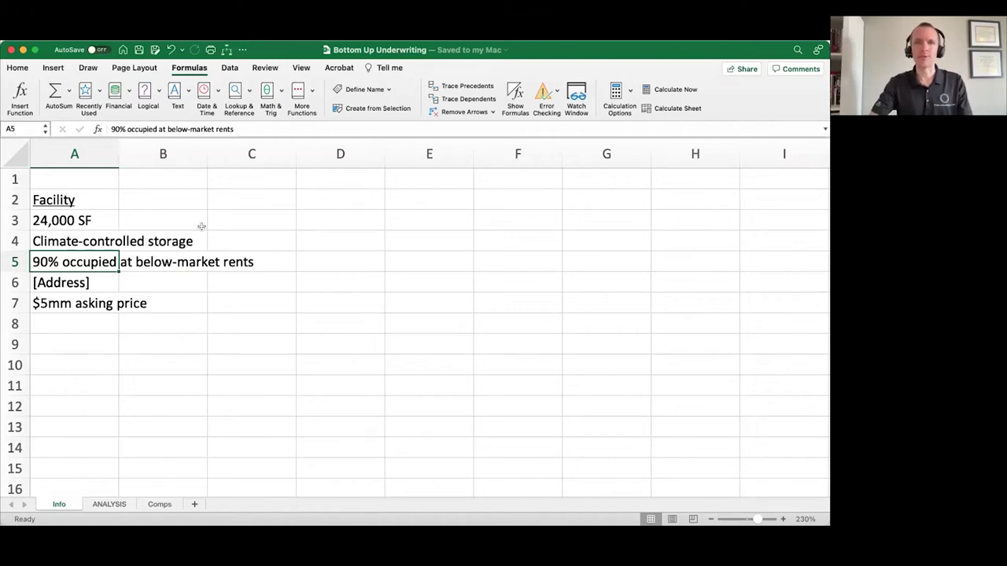
{"action": "left_click", "coordinate": [105, 283]}
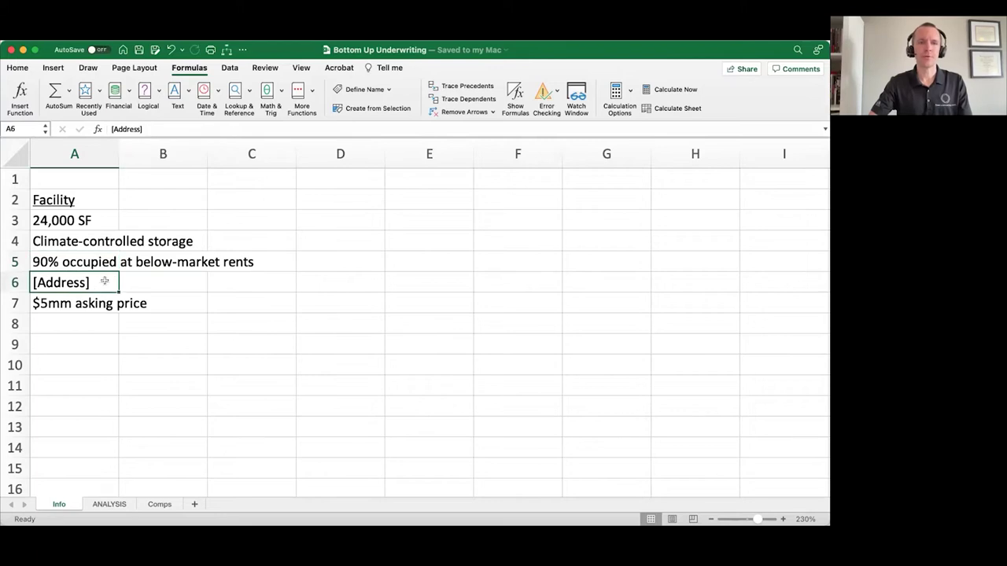
{"action": "left_click", "coordinate": [89, 302]}
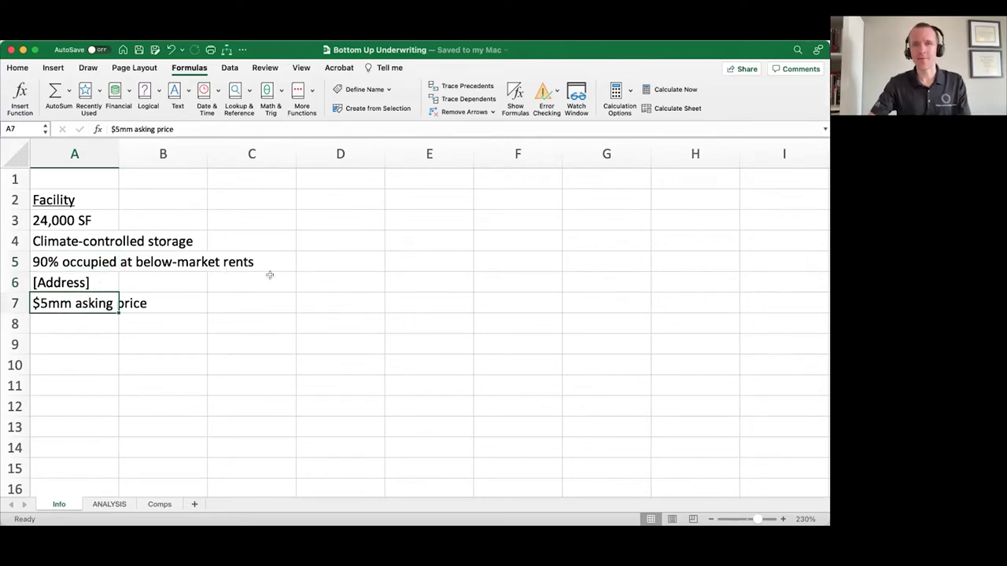
Enter 24000 as the net rentable square footage in D6 of the ANALYSIS sheet's Top-Down Analysis
{"action": "left_click", "coordinate": [107, 504]}
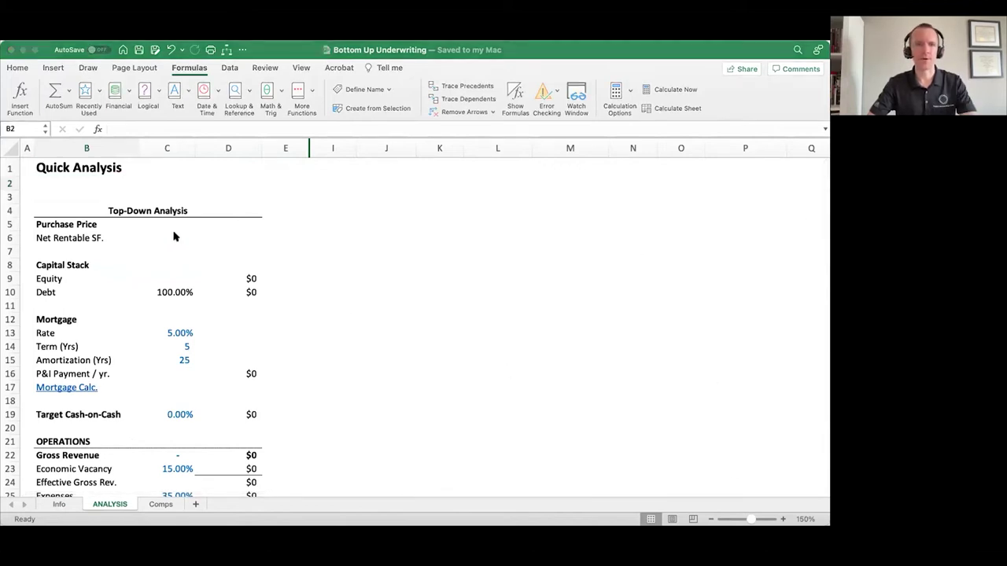
{"action": "scroll", "coordinate": [240, 307], "scroll_direction": "down", "scroll_amount": 1}
{"action": "scroll", "coordinate": [240, 306], "scroll_direction": "up", "scroll_amount": 1}
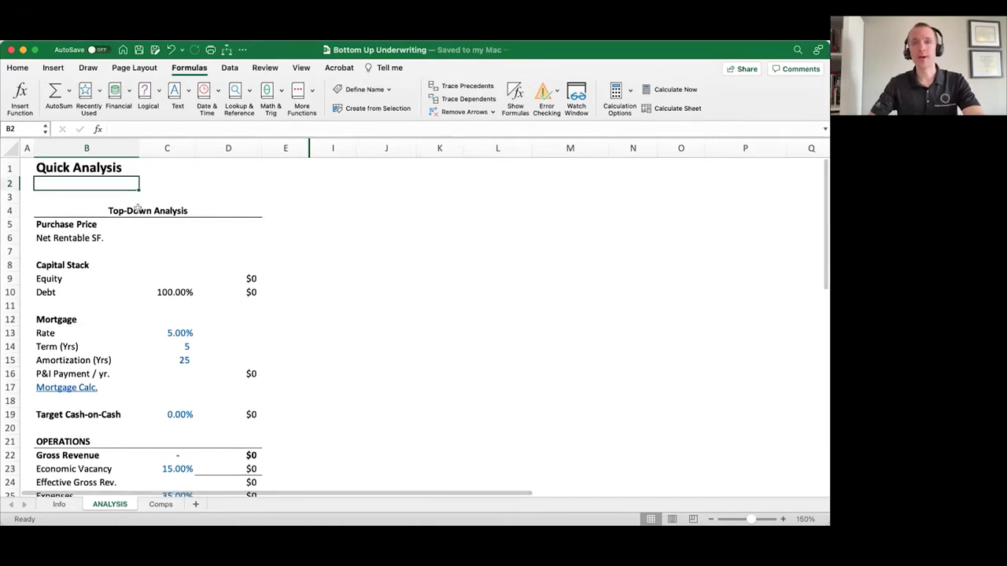
{"action": "left_click", "coordinate": [78, 205]}
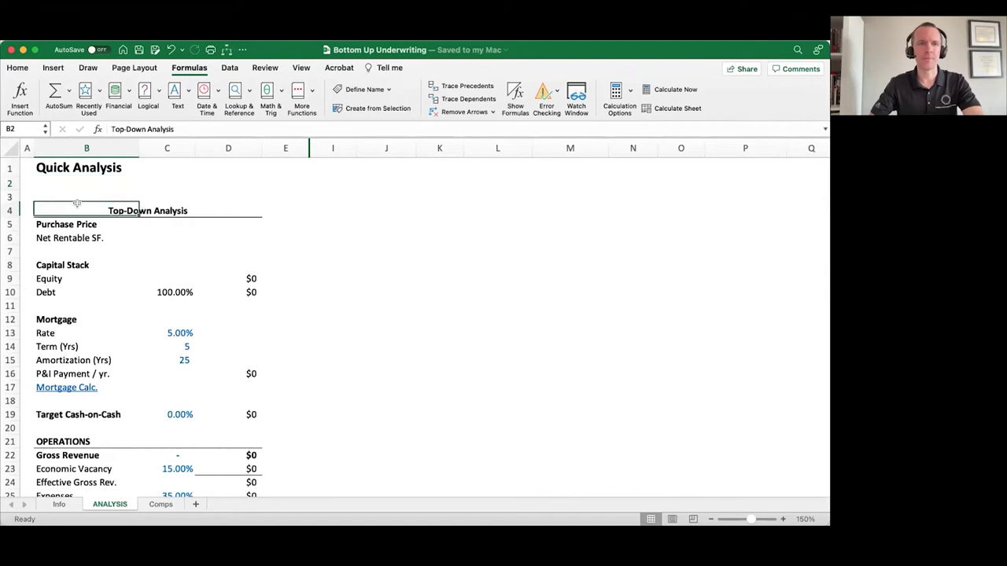
{"action": "left_click", "coordinate": [182, 235]}
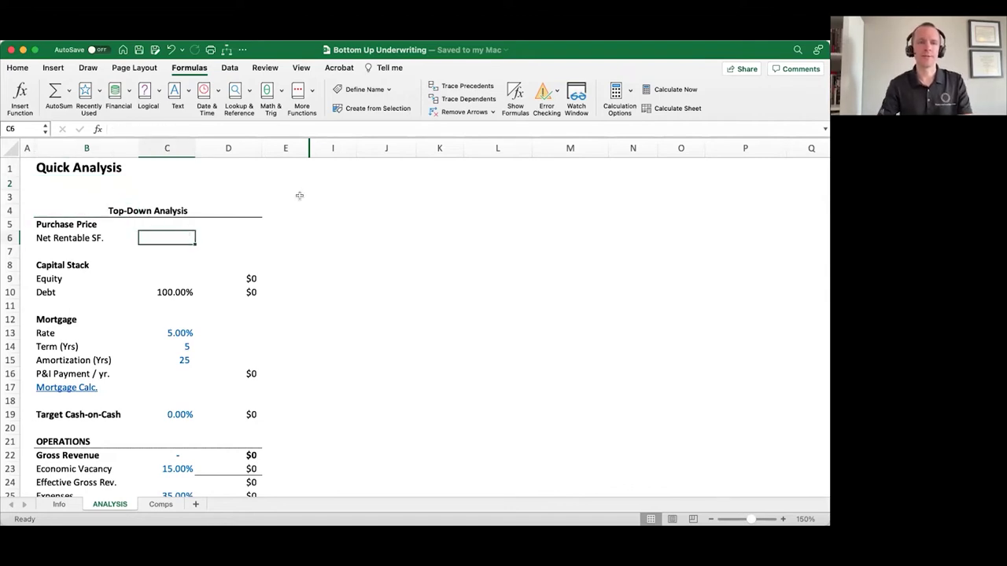
{"action": "type", "text": "24000"}
{"action": "key", "text": "Escape"}
{"action": "key", "text": "Right"}
{"action": "type", "text": "24000"}
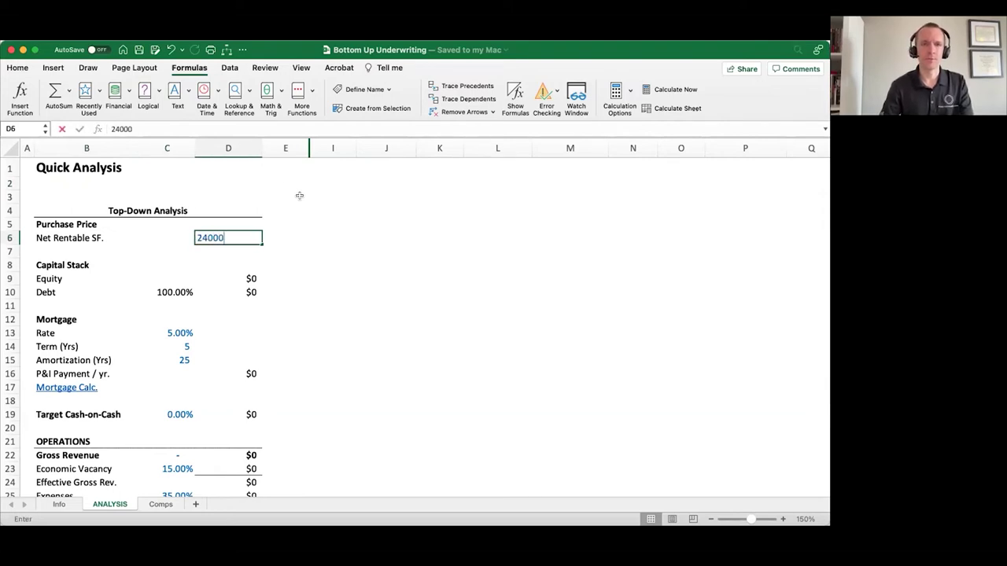
{"action": "key", "text": "Return"}
Enter 5000000 as the purchase price in D5
{"action": "key", "text": "Up"}
{"action": "key", "text": "Up"}
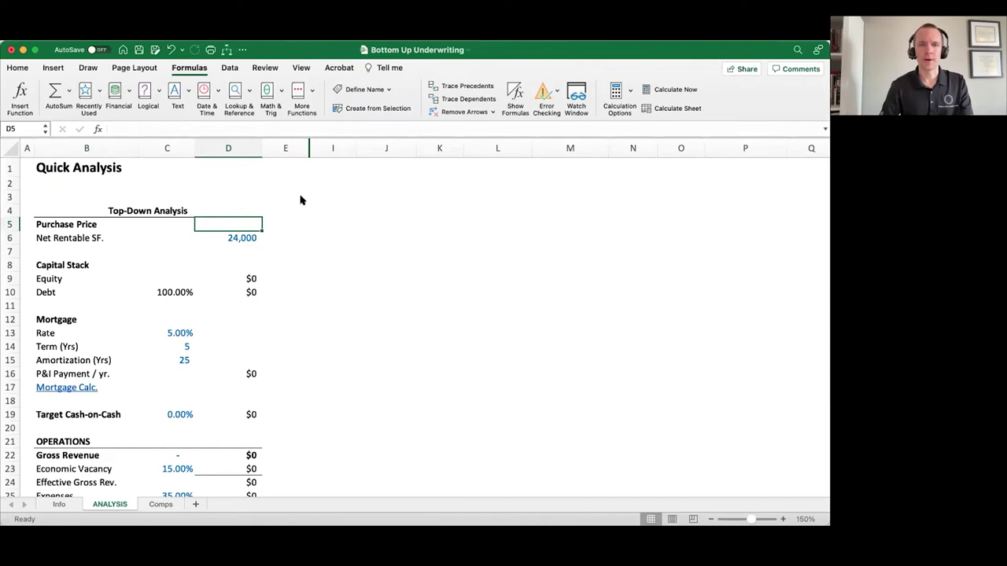
{"action": "type", "text": "5000000"}
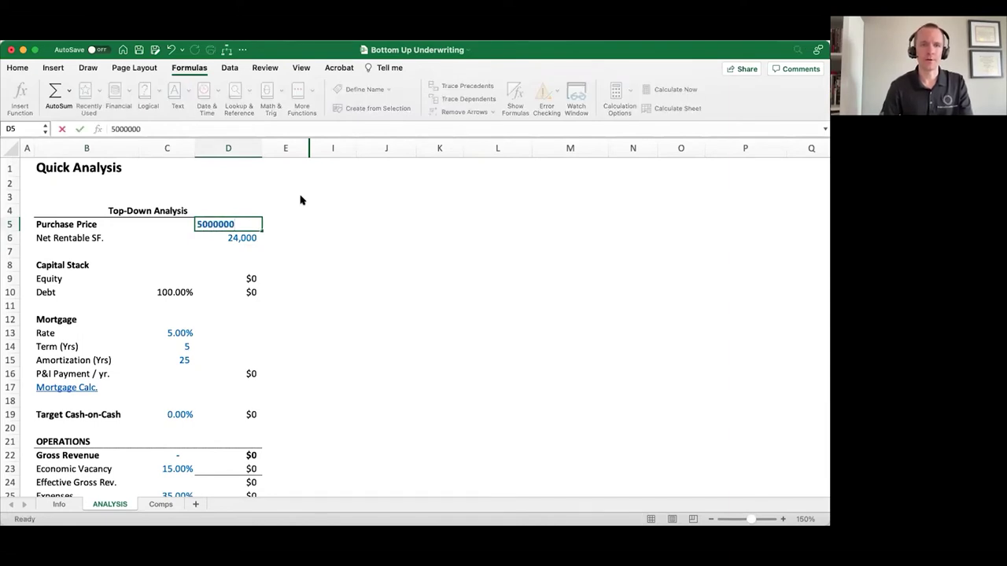
{"action": "key", "text": "Return"}
Set the equity share of the capital stack to 35% in C9
{"action": "key", "text": "Down"}
{"action": "key", "text": "Down"}
{"action": "key", "text": "Down"}
{"action": "key", "text": "Left"}
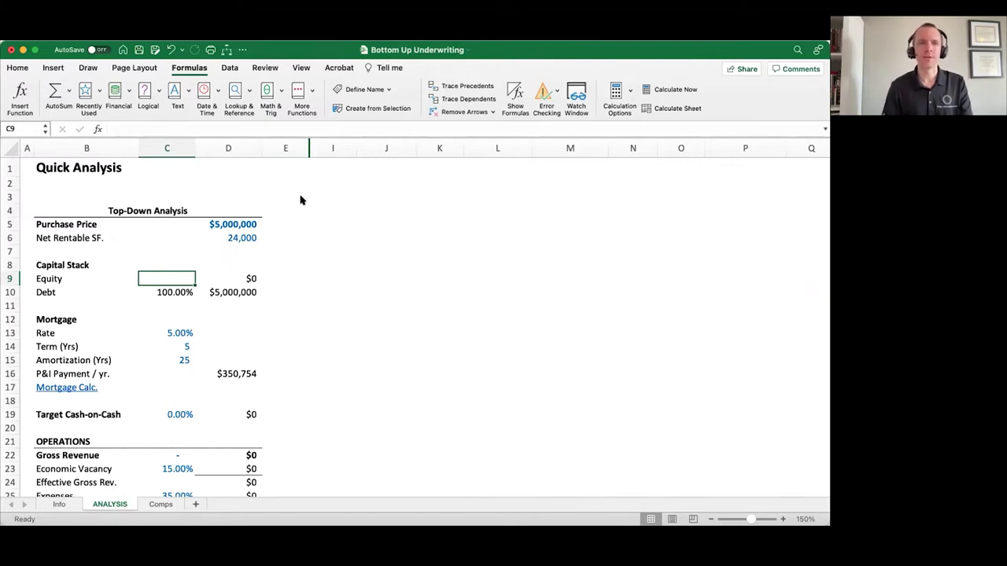
{"action": "type", "text": "35%"}
{"action": "key", "text": "Return"}
{"action": "key", "text": "Up"}
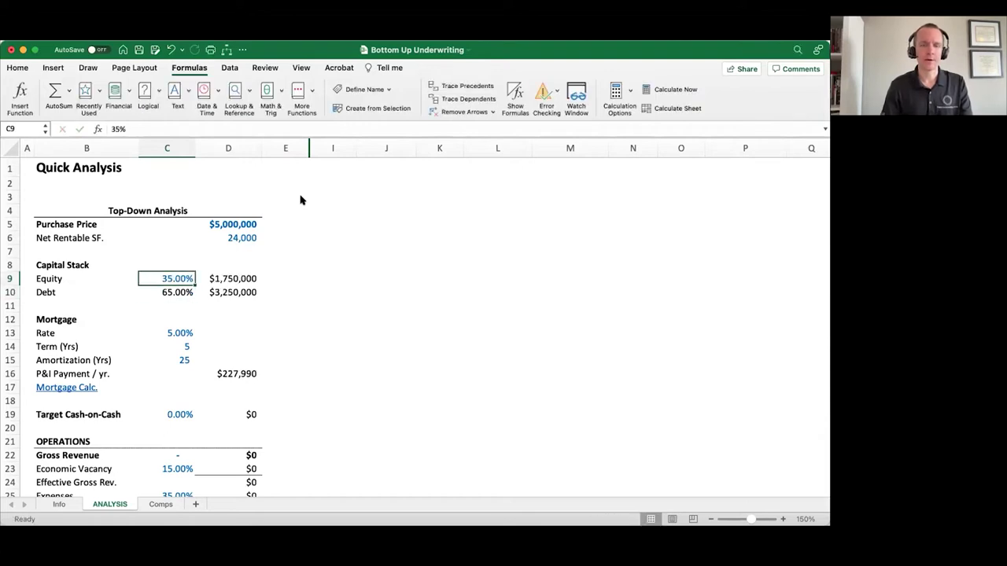
Set the mortgage rate to 4% in C13
{"action": "key", "text": "Down"}
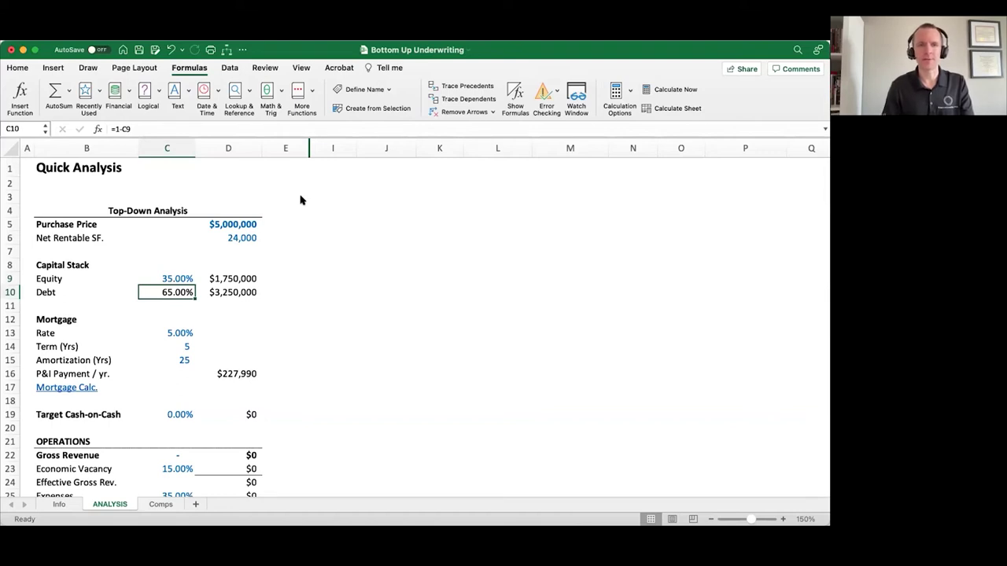
{"action": "key", "text": "Left"}
{"action": "key", "text": "Right"}
{"action": "key", "text": "Right"}
{"action": "key", "text": "Down"}
{"action": "key", "text": "Down"}
{"action": "key", "text": "Down"}
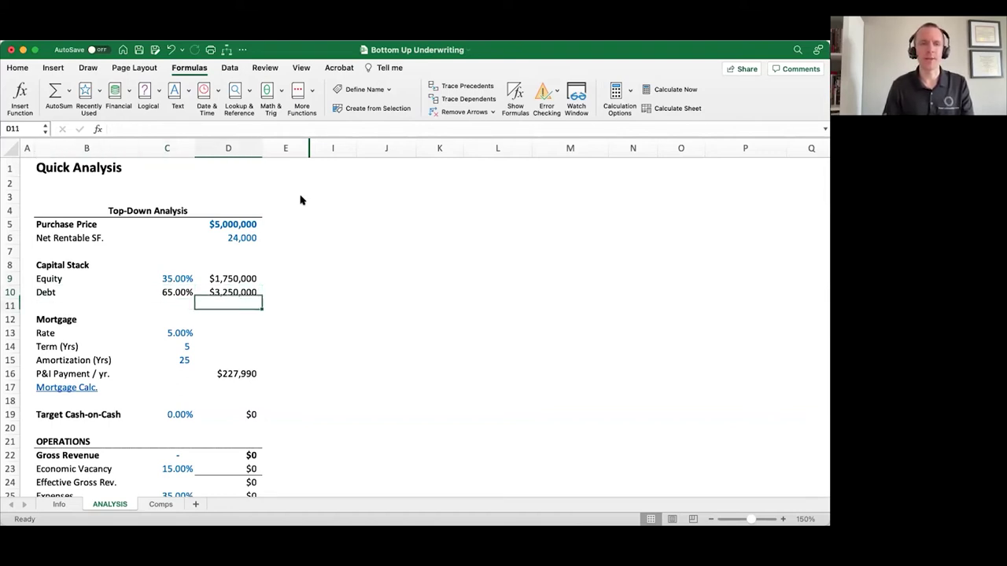
{"action": "key", "text": "Left"}
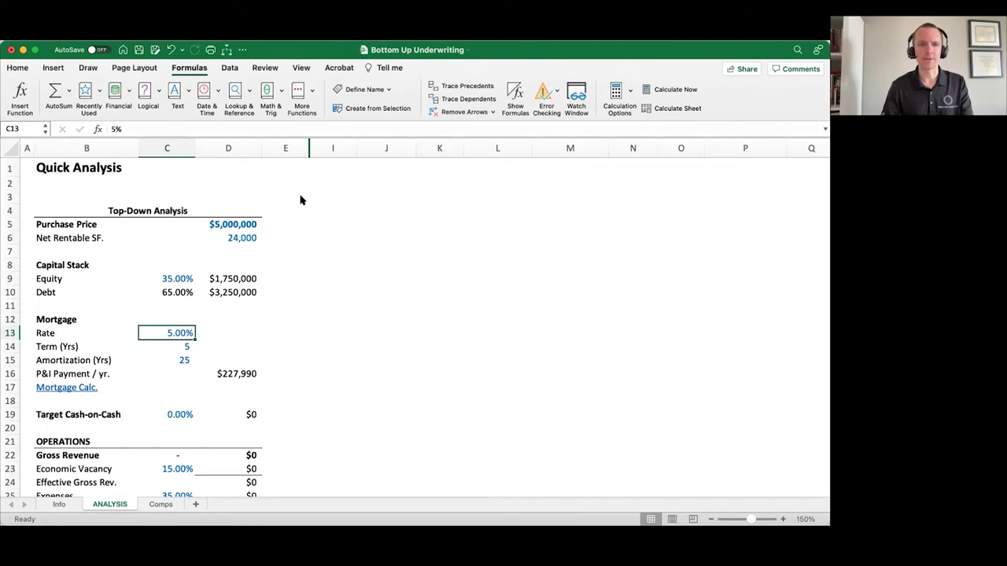
{"action": "type", "text": "4"}
{"action": "key", "text": "Return"}
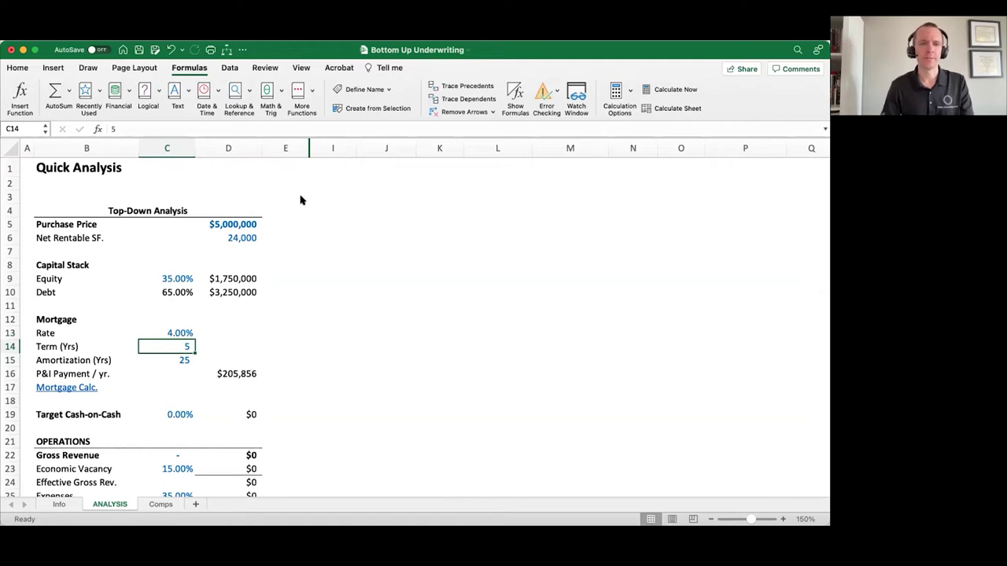
Check the mortgage's amortization period and the annual P&I payment formula
{"action": "key", "text": "Return"}
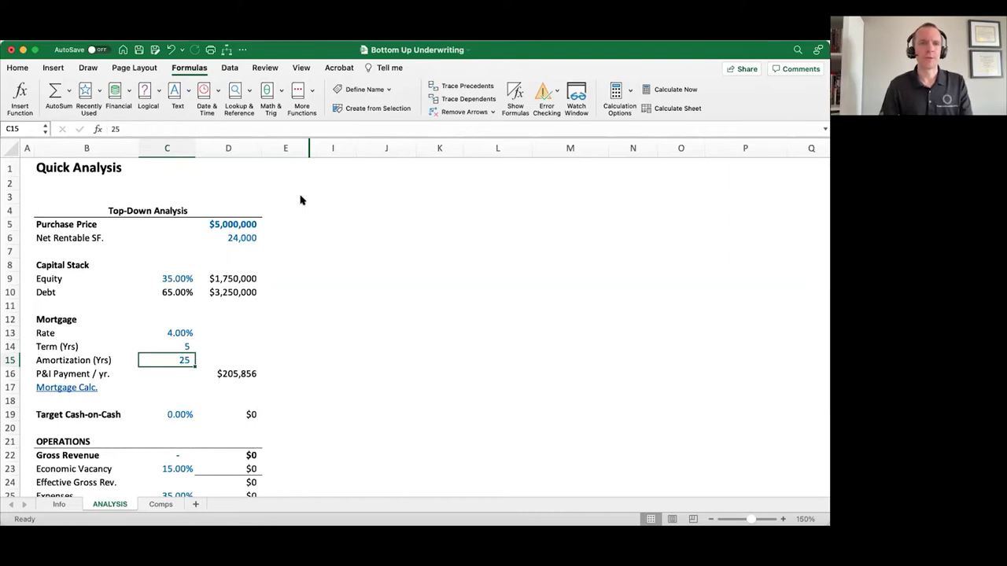
{"action": "key", "text": "Up"}
{"action": "key", "text": "Up"}
{"action": "key", "text": "Down"}
{"action": "key", "text": "Down"}
{"action": "key", "text": "Down"}
{"action": "key", "text": "Right"}
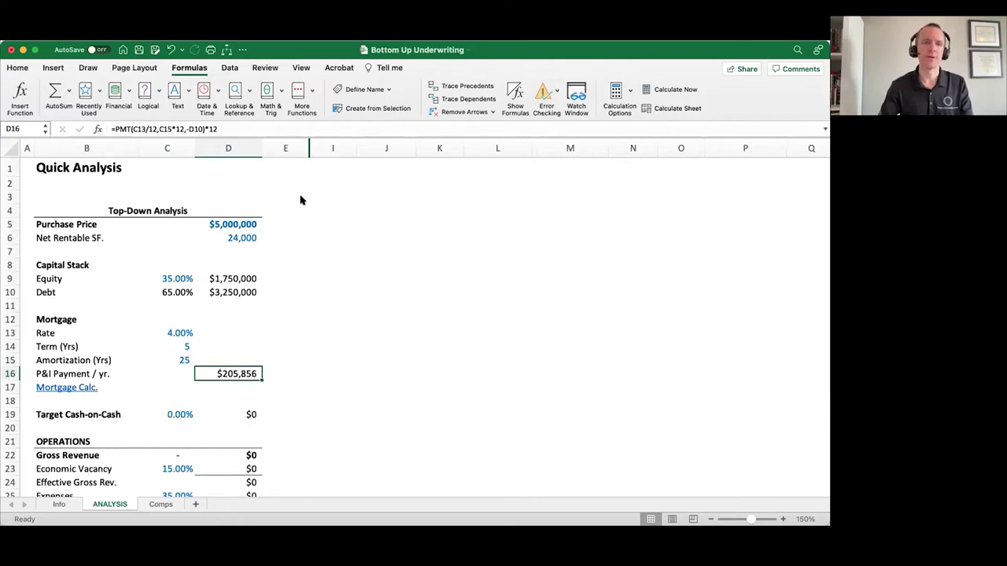
Set the target cash-on-cash return to 7% in C19
{"action": "scroll", "coordinate": [265, 318], "scroll_direction": "down", "scroll_amount": 3}
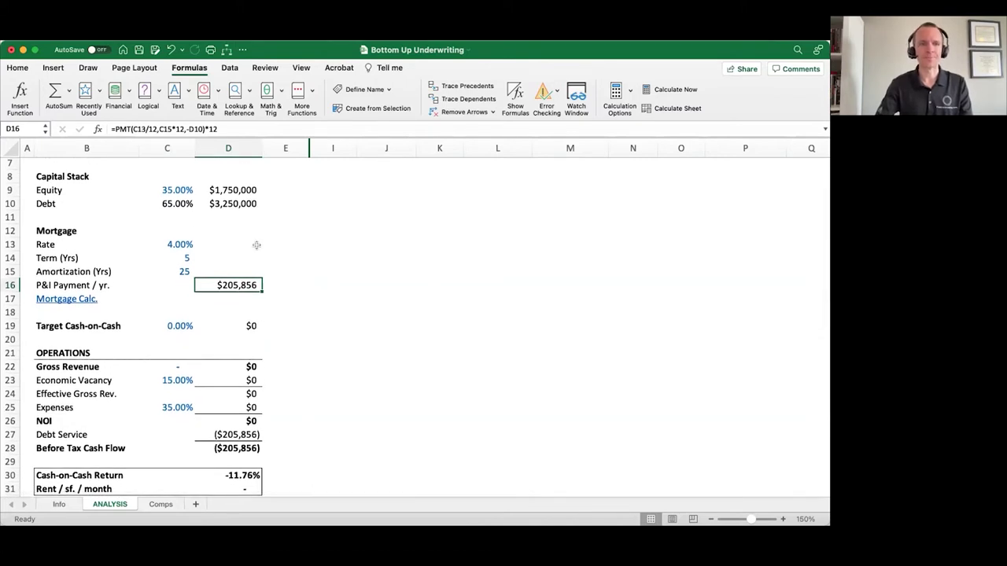
{"action": "scroll", "coordinate": [256, 245], "scroll_direction": "down", "scroll_amount": 3}
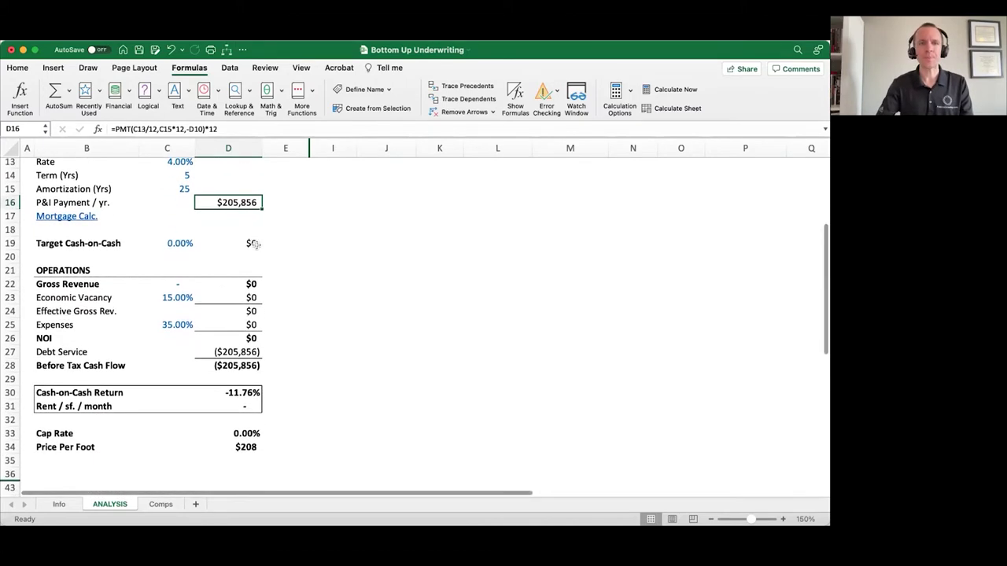
{"action": "left_click", "coordinate": [178, 241]}
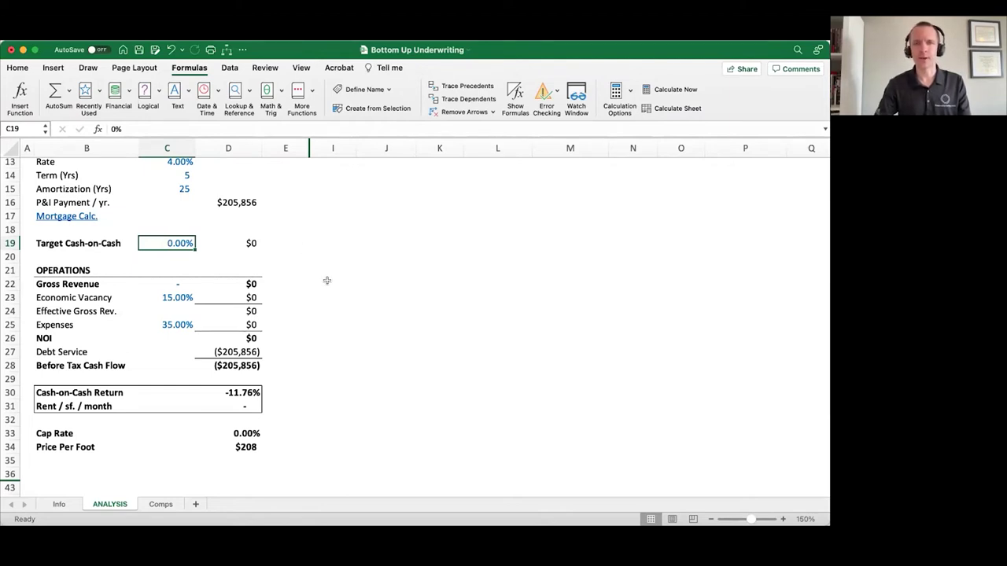
{"action": "type", "text": "7"}
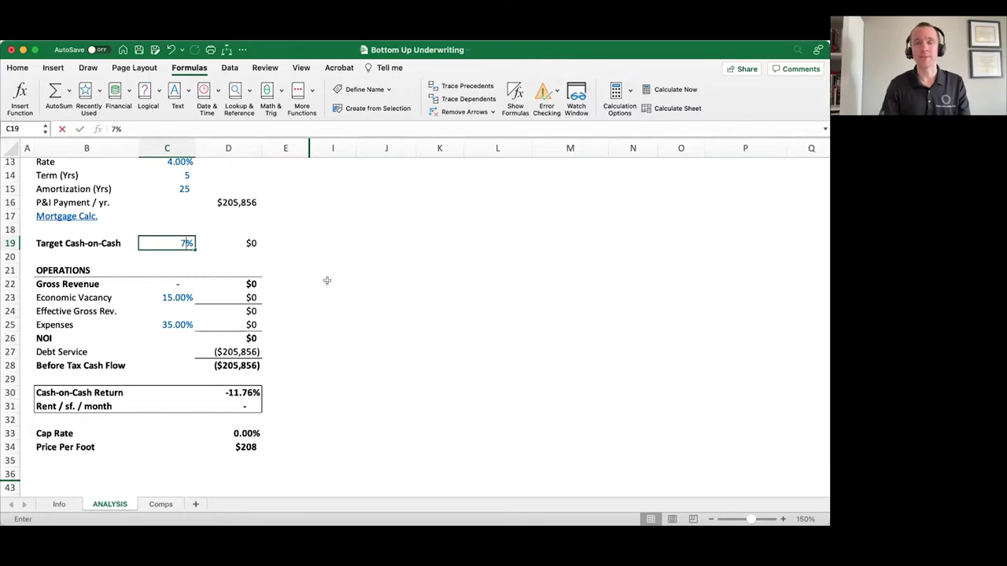
{"action": "key", "text": "Return"}
{"action": "key", "text": "Up"}
{"action": "key", "text": "Up"}
{"action": "key", "text": "Down"}
{"action": "scroll", "coordinate": [328, 285], "scroll_direction": "up", "scroll_amount": 5}
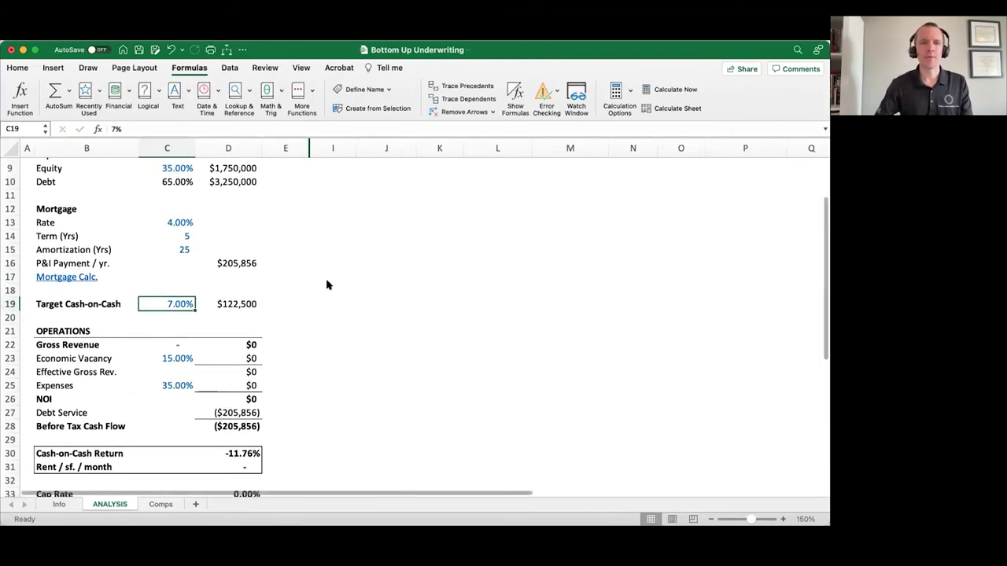
Examine how the target cash-on-cash amount derives from the equity amount and target percentage, and view the operations section
{"action": "key", "text": "Right"}
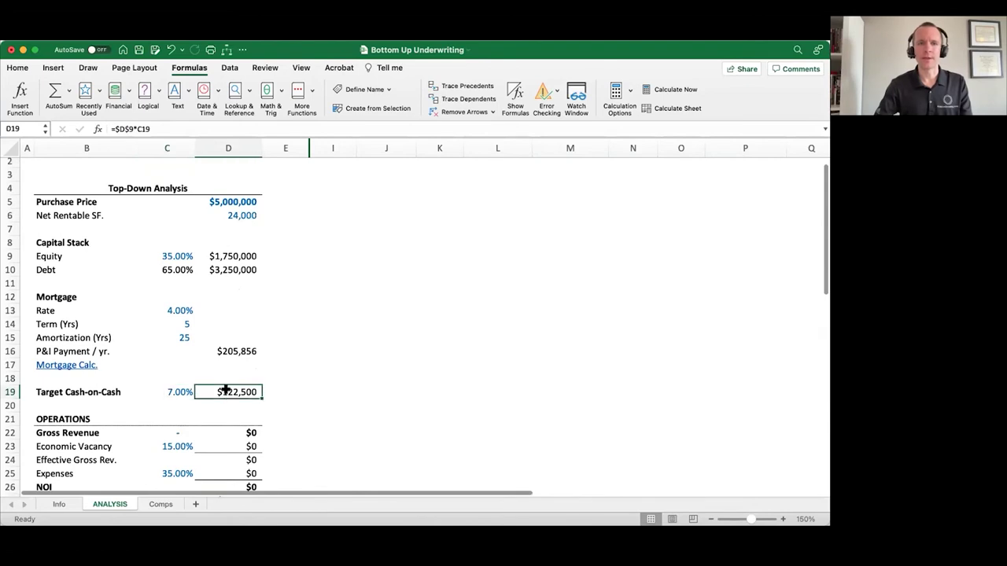
{"action": "left_click", "coordinate": [224, 253]}
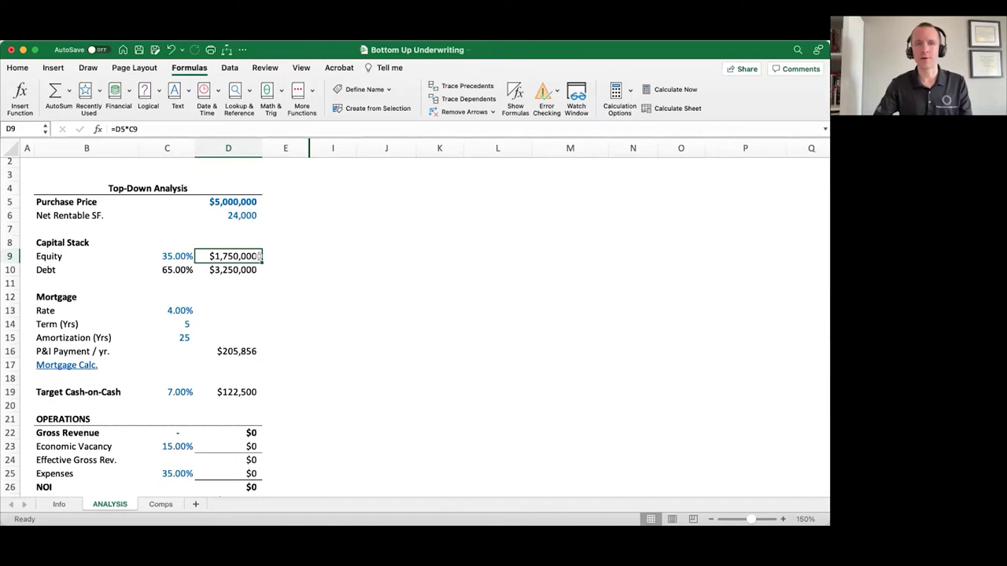
{"action": "left_click", "coordinate": [144, 253]}
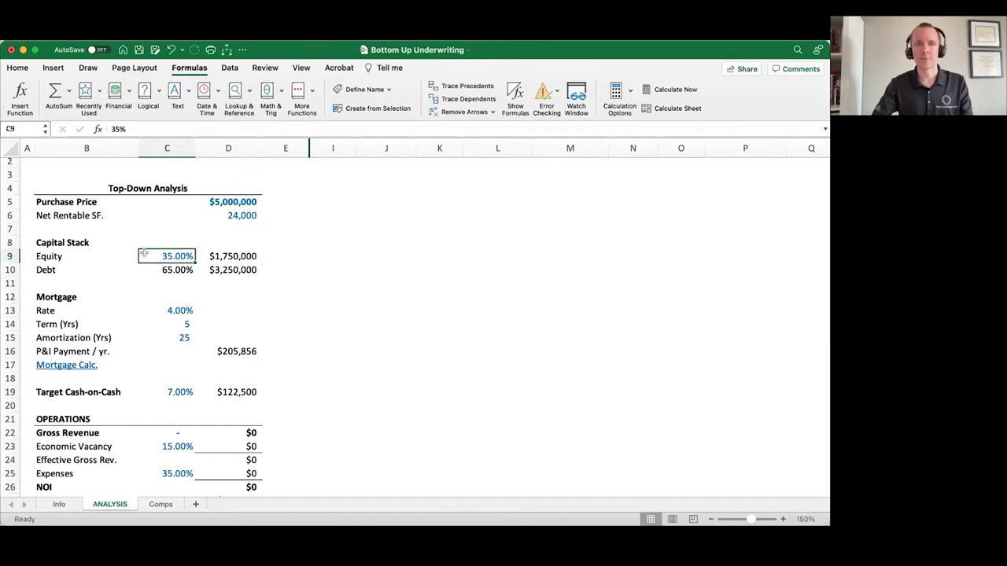
{"action": "left_click", "coordinate": [223, 253]}
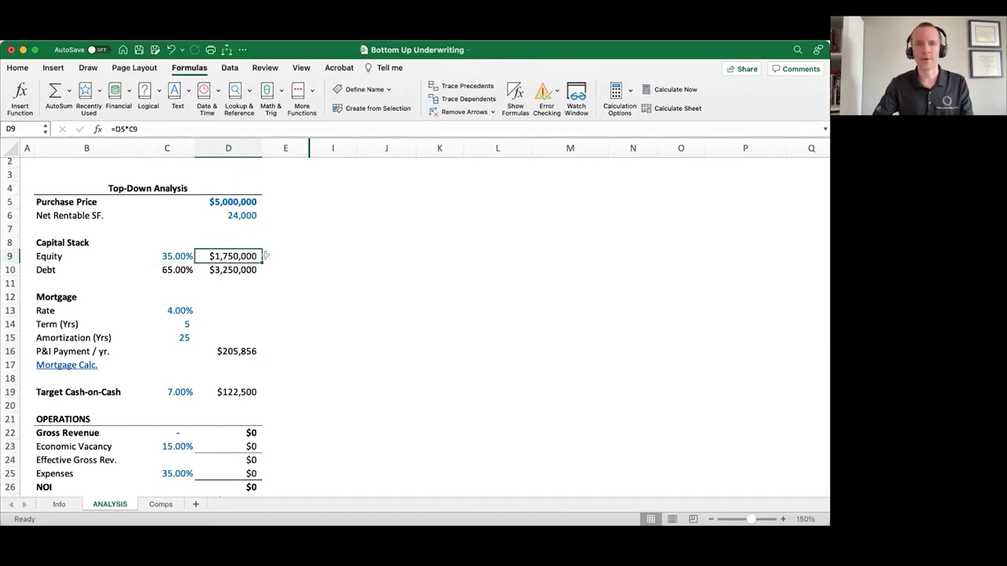
{"action": "left_click", "coordinate": [165, 389]}
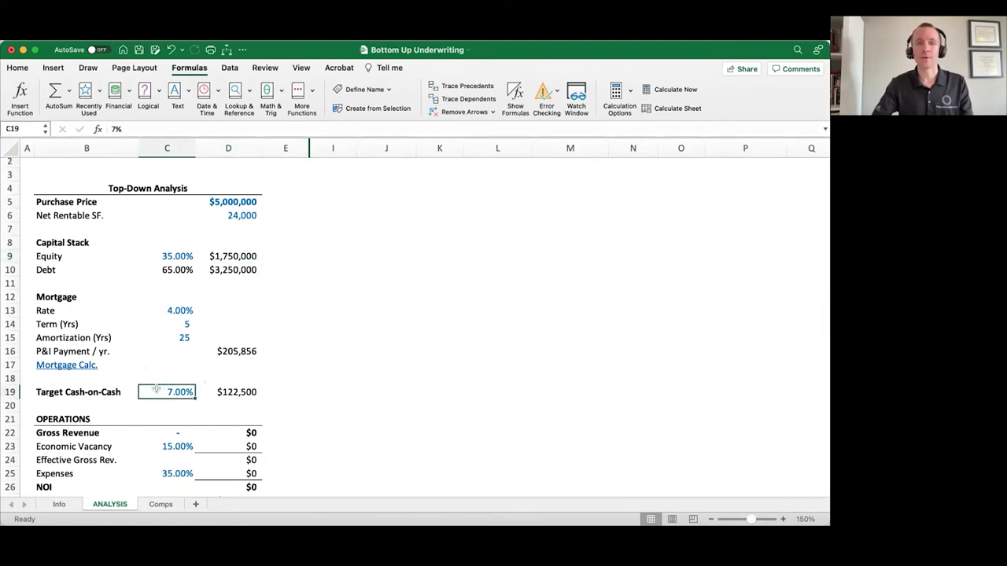
{"action": "left_click", "coordinate": [218, 388]}
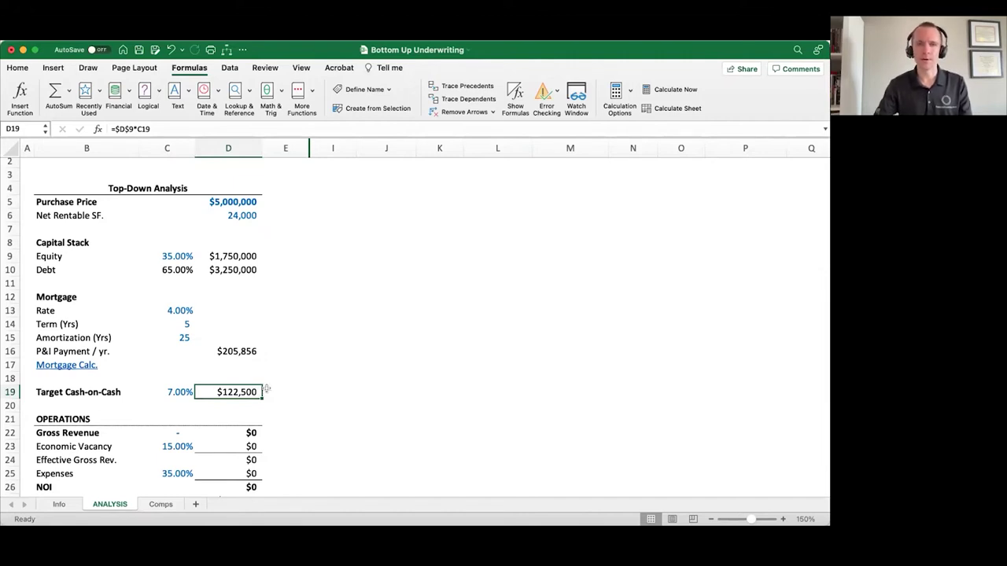
{"action": "scroll", "coordinate": [267, 388], "scroll_direction": "down", "scroll_amount": 5}
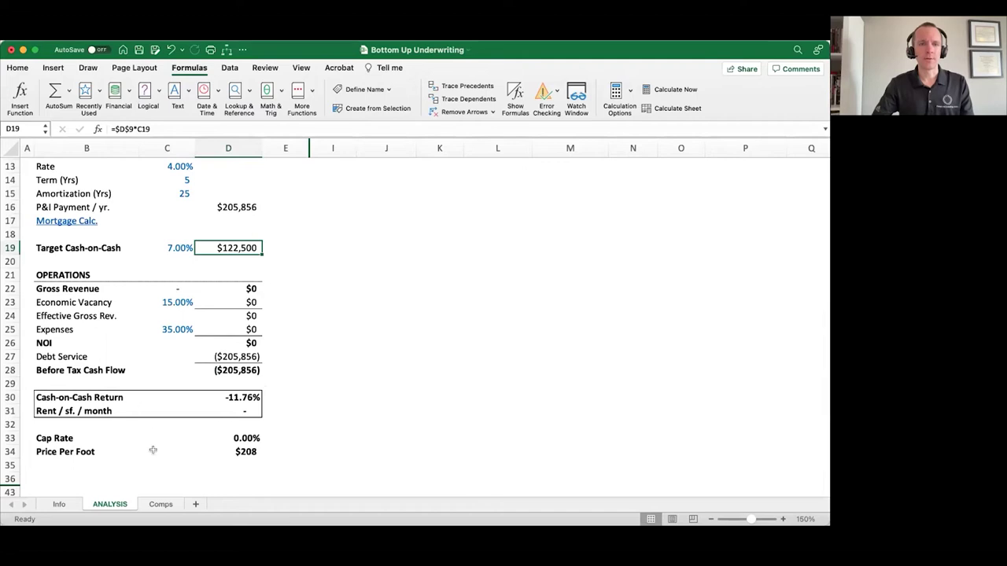
Review the CC 10 x 10 rent comps on the Comps sheet, including each property's rent and the average rent per square foot
{"action": "left_click", "coordinate": [160, 505]}
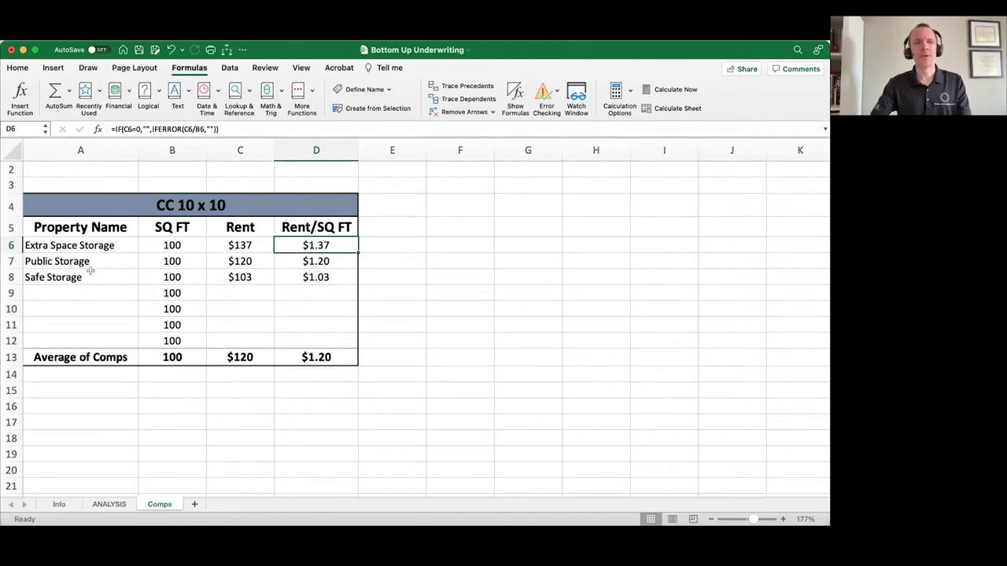
{"action": "left_click", "coordinate": [127, 244]}
{"action": "left_click_drag", "start_coordinate": [127, 244], "coordinate": [122, 278]}
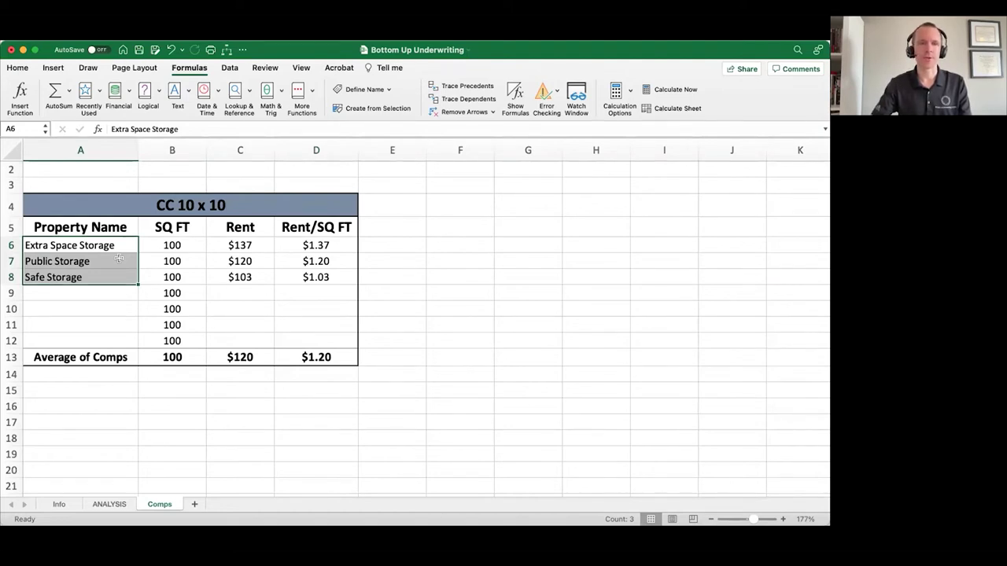
{"action": "left_click", "coordinate": [264, 245]}
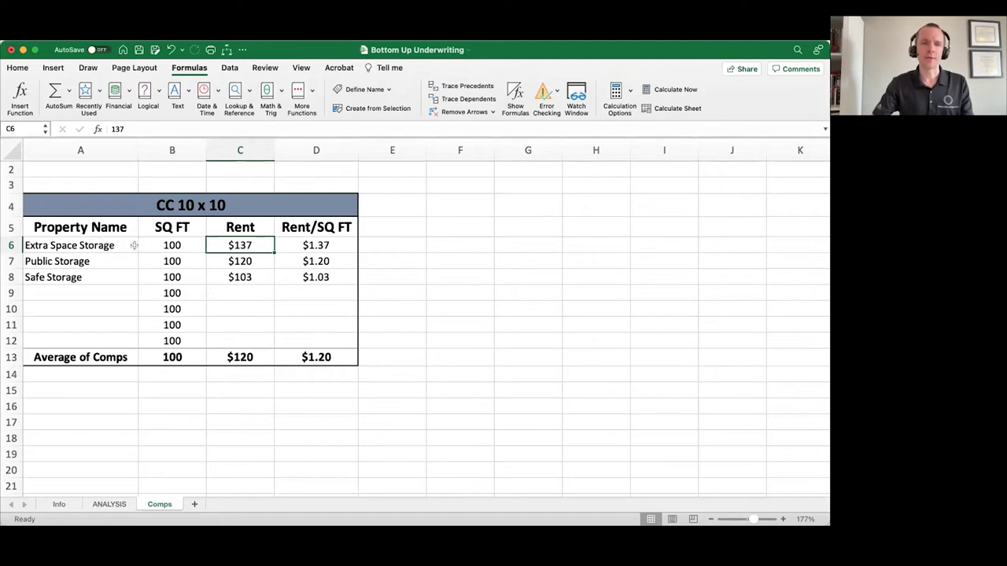
{"action": "left_click", "coordinate": [261, 260]}
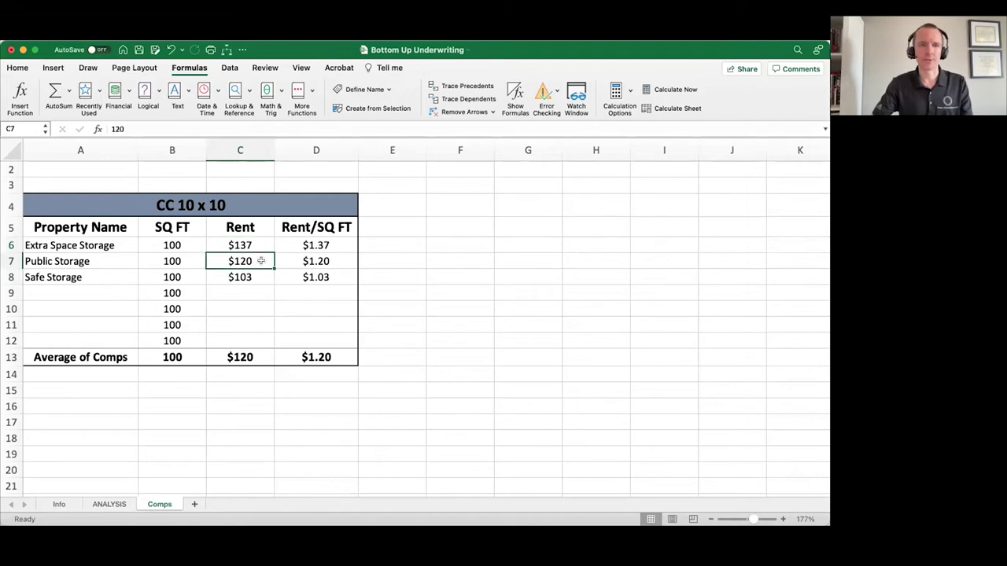
{"action": "left_click", "coordinate": [268, 276]}
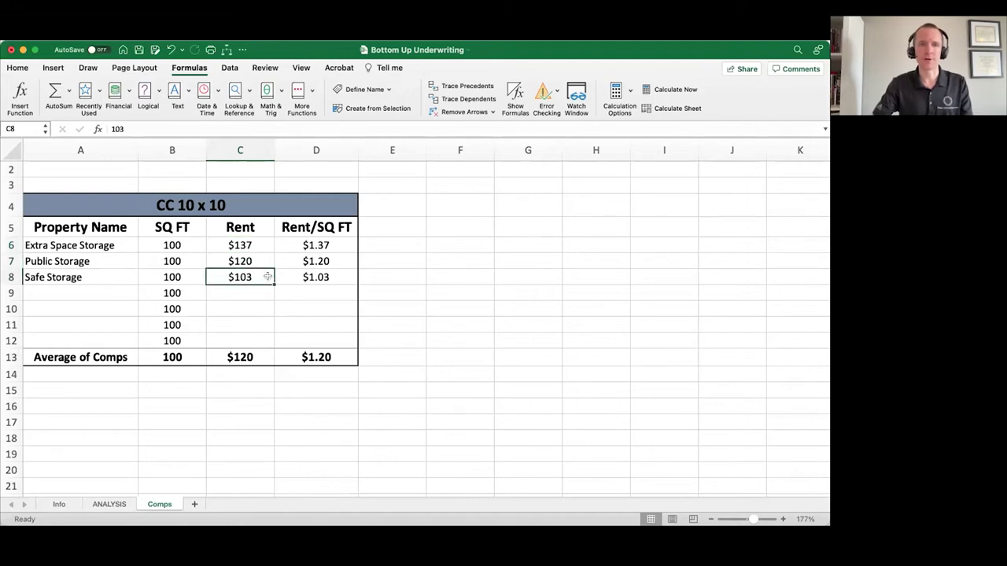
{"action": "left_click", "coordinate": [265, 260]}
{"action": "left_click", "coordinate": [263, 276]}
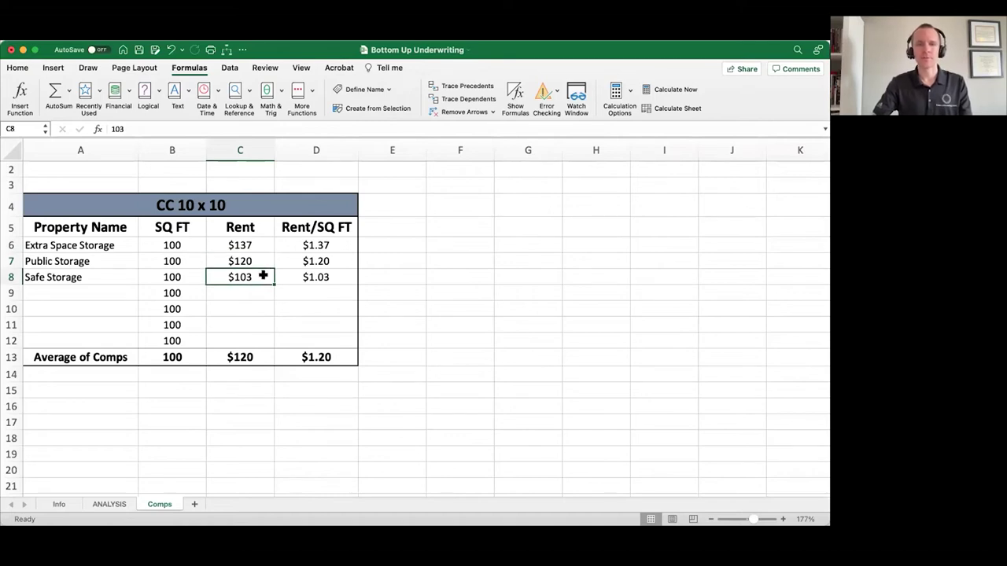
{"action": "left_click", "coordinate": [260, 357]}
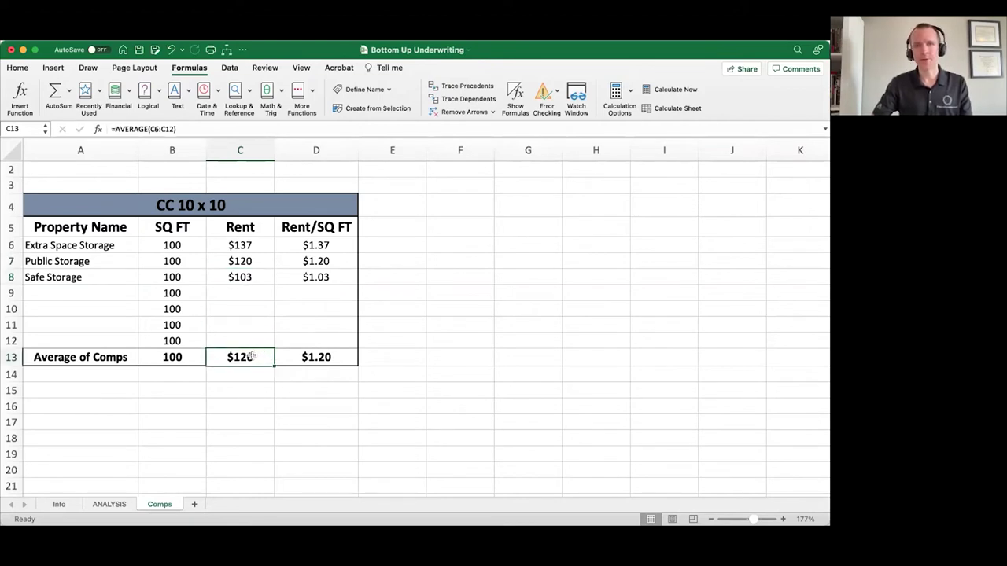
{"action": "left_click", "coordinate": [330, 360]}
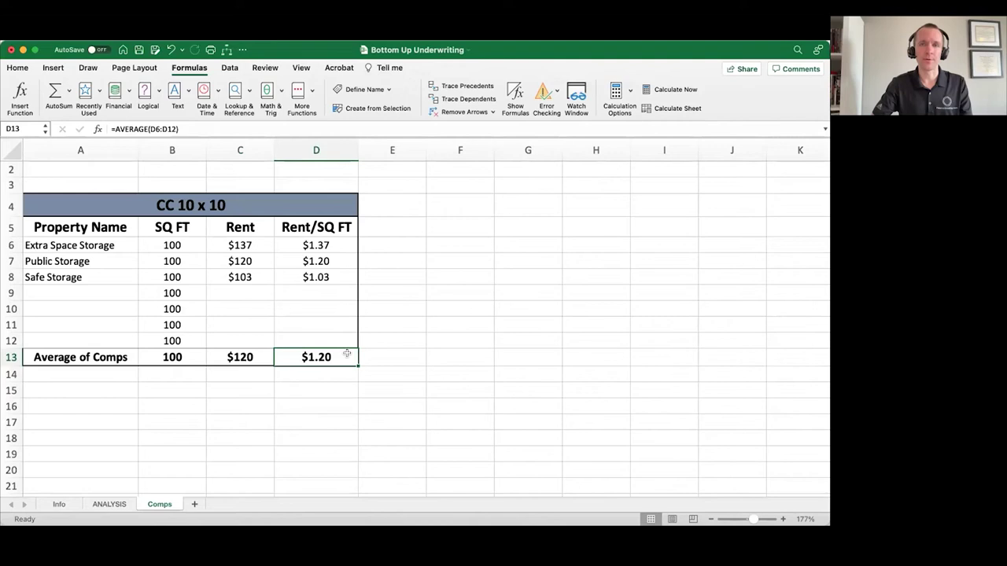
Set the gross revenue rent rate to 1.2 in C22 of the ANALYSIS sheet
{"action": "left_click", "coordinate": [109, 504]}
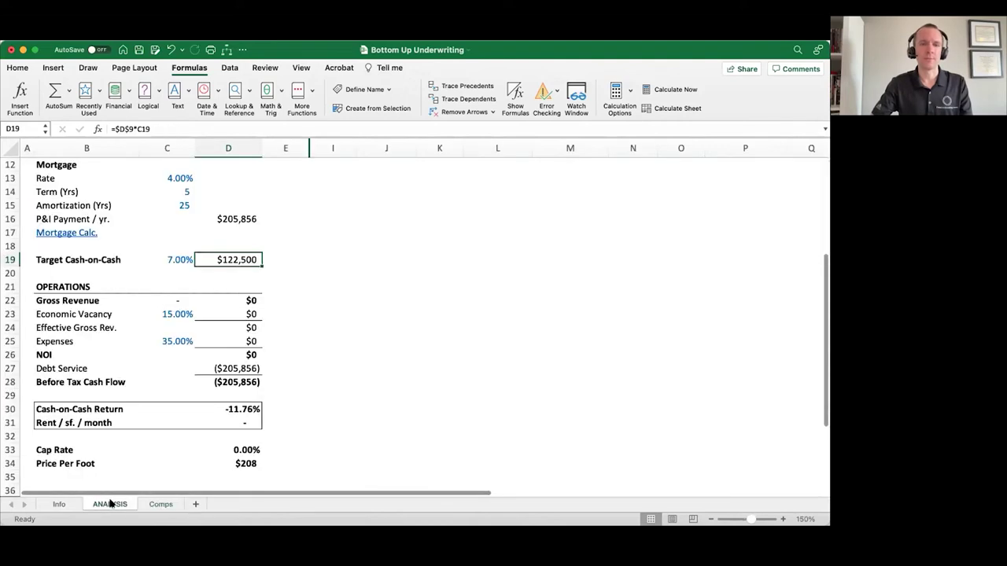
{"action": "left_click", "coordinate": [179, 302]}
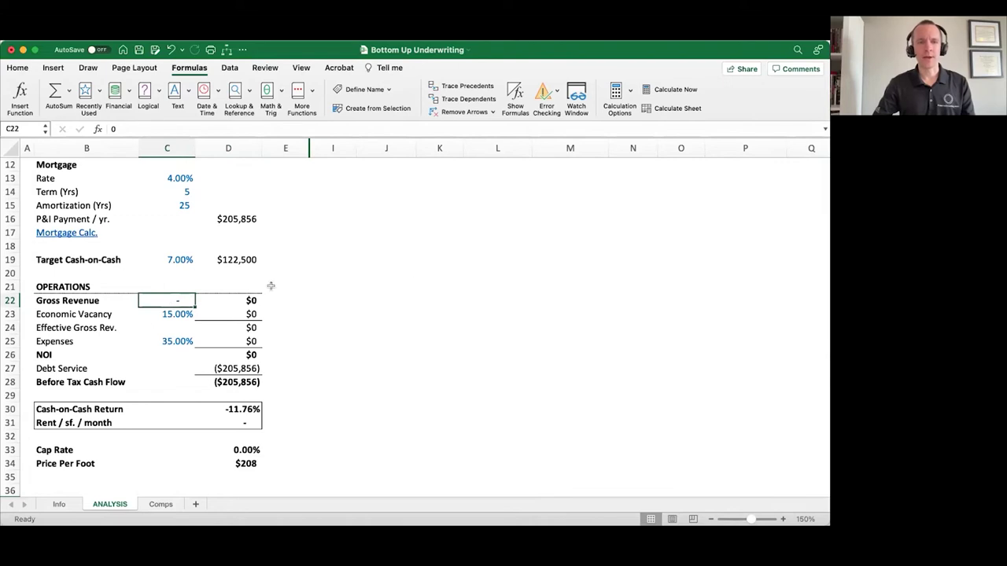
{"action": "type", "text": "1.2"}
{"action": "key", "text": "Return"}
{"action": "key", "text": "Up"}
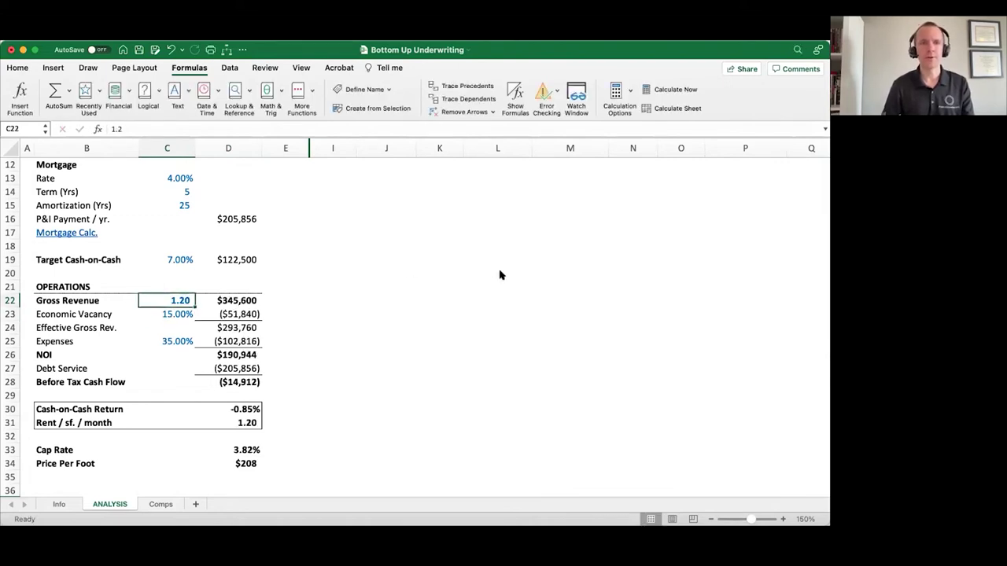
Examine how the gross revenue formula in D22 combines the monthly rent rate with the net rentable square footage
{"action": "key", "text": "Right"}
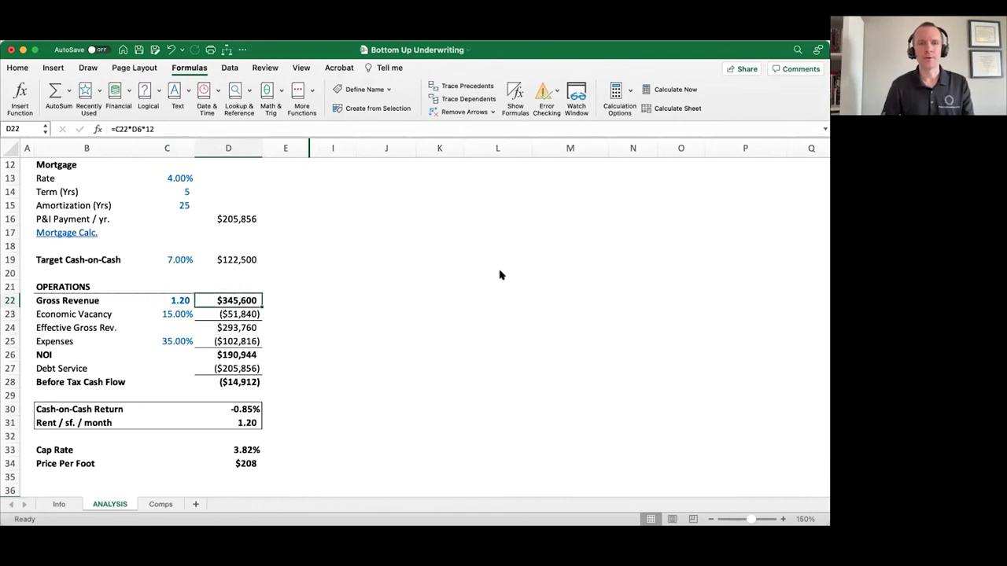
{"action": "scroll", "coordinate": [499, 275], "scroll_direction": "up", "scroll_amount": 5}
{"action": "left_click", "coordinate": [250, 225]}
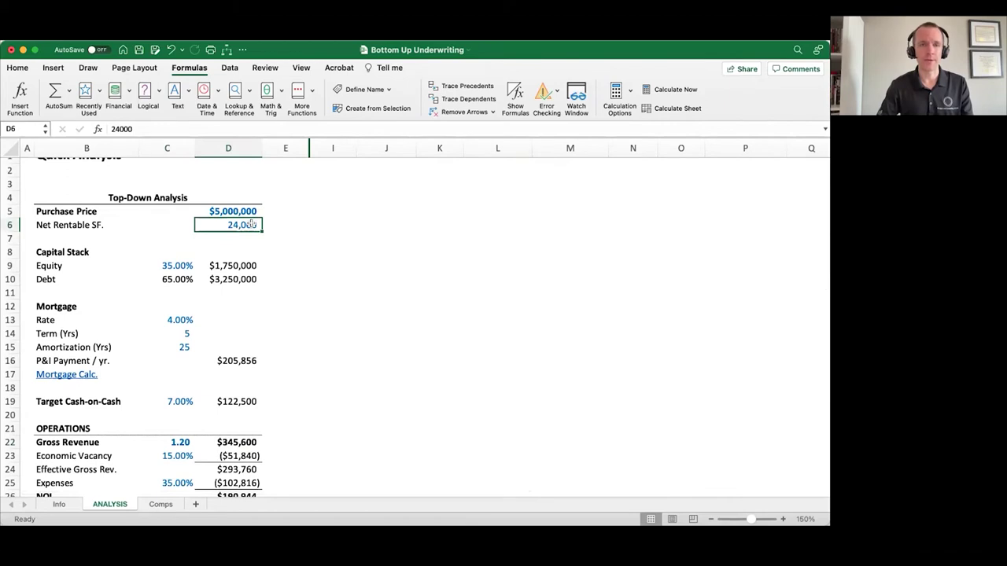
{"action": "scroll", "coordinate": [261, 400], "scroll_direction": "down", "scroll_amount": 5}
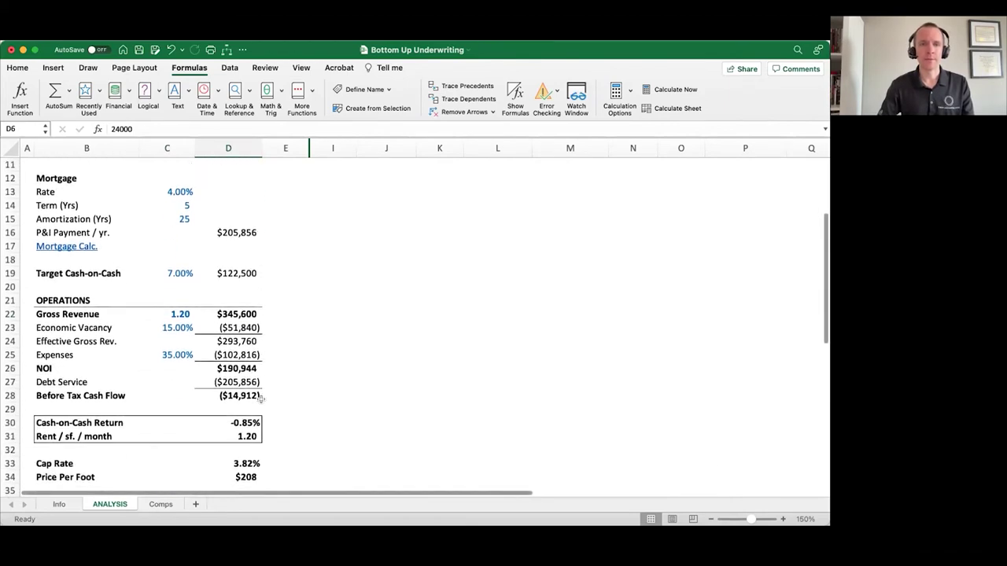
{"action": "left_click", "coordinate": [215, 313]}
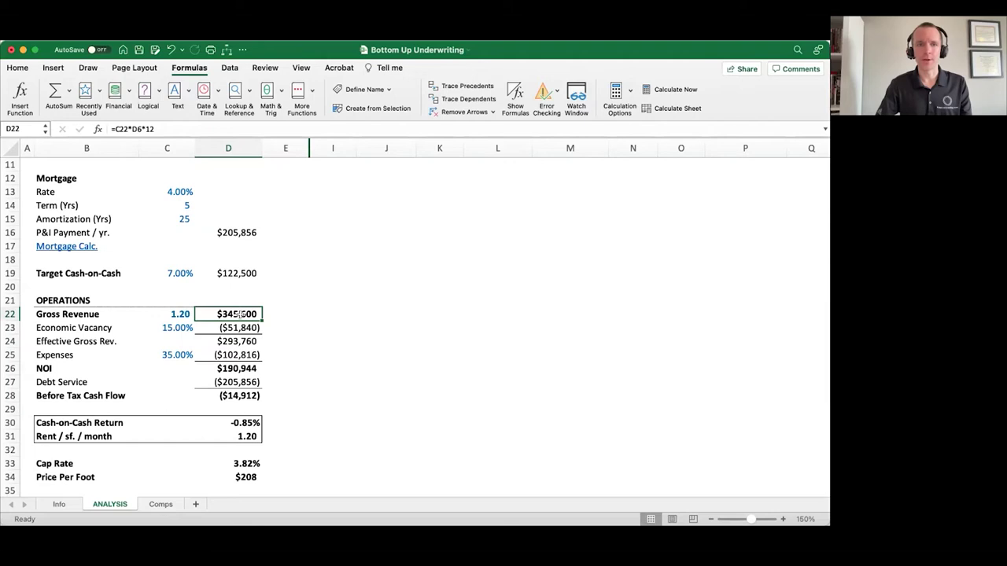
Check the economic vacancy percentage, its dollar deduction from gross revenue, and the effective gross revenue formula
{"action": "left_click", "coordinate": [150, 327]}
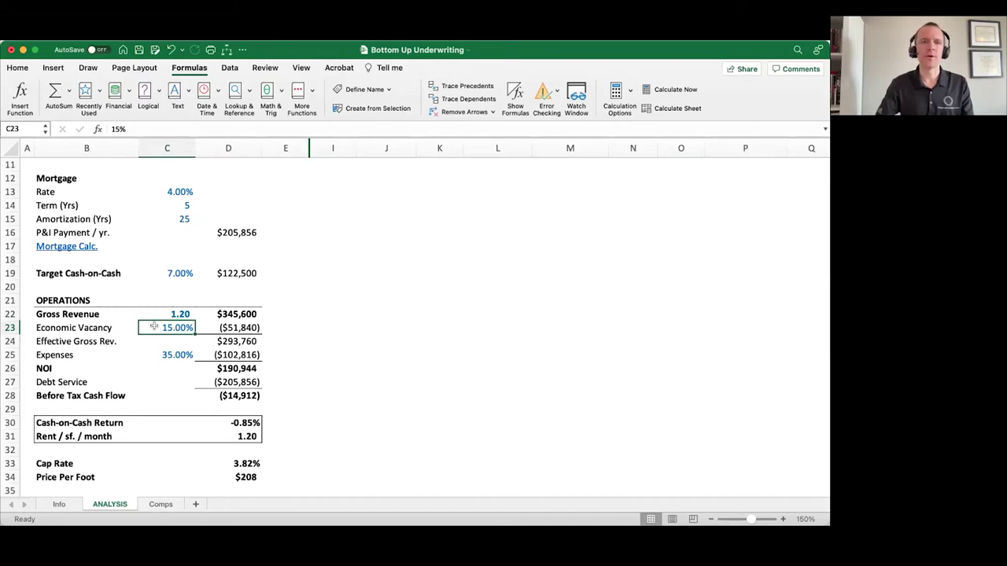
{"action": "left_click", "coordinate": [234, 311]}
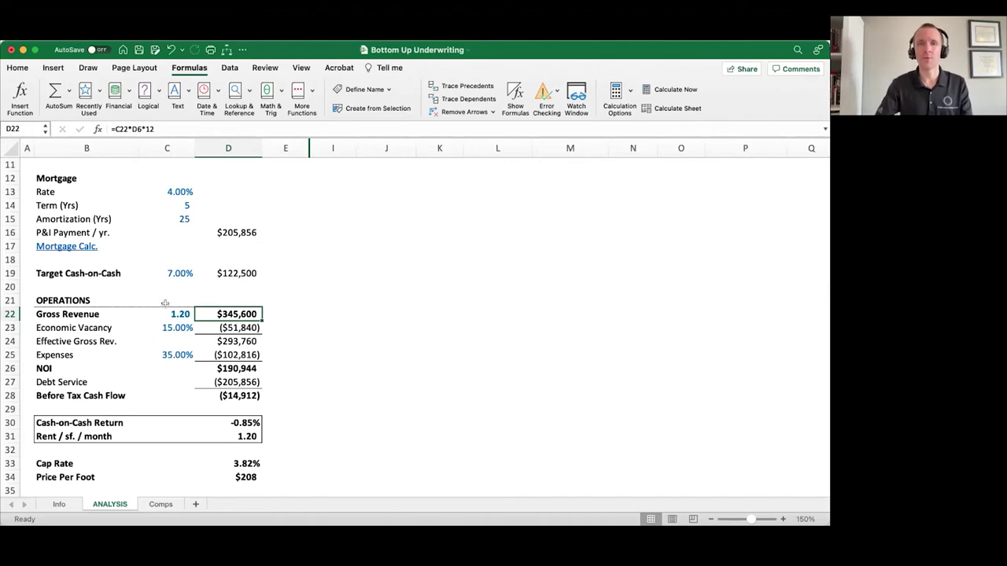
{"action": "left_click", "coordinate": [210, 324]}
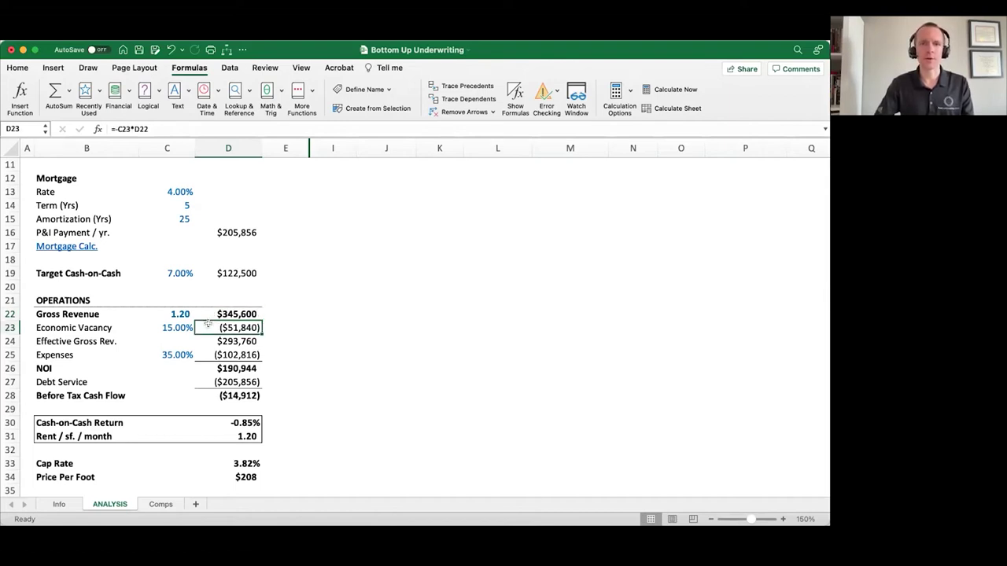
{"action": "left_click", "coordinate": [241, 341]}
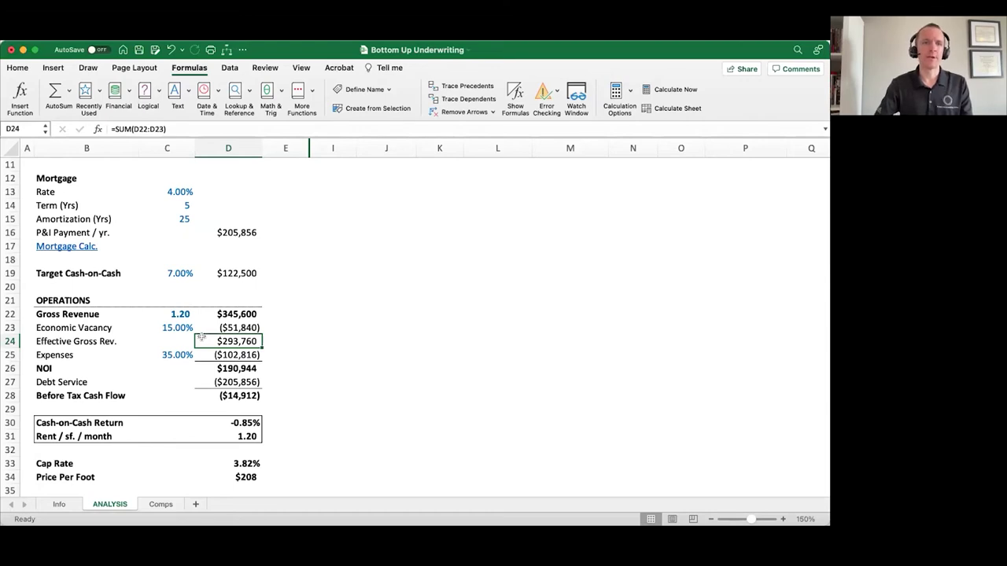
Examine how the expenses amount derives from the expense percentage and effective gross revenue
{"action": "left_click", "coordinate": [200, 353]}
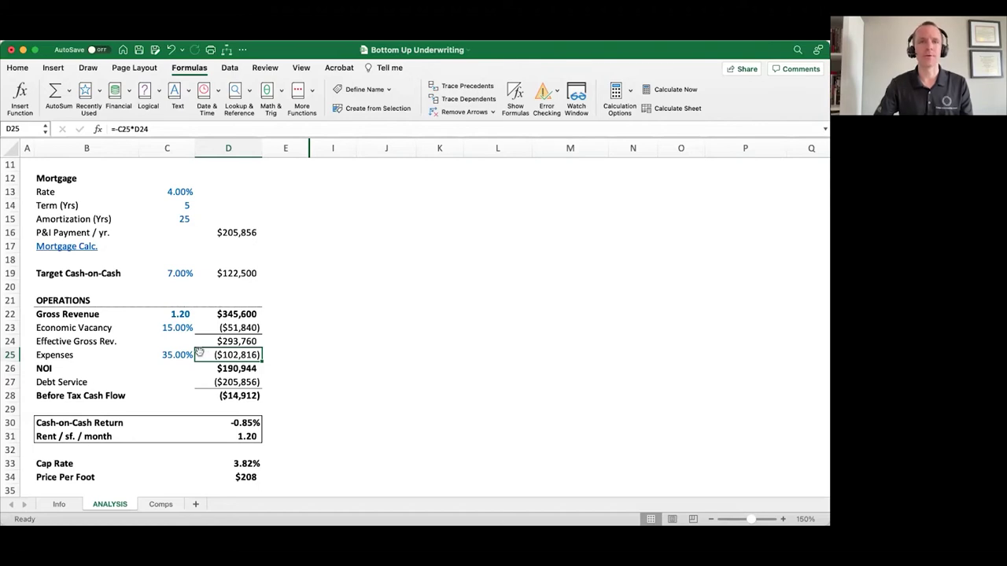
{"action": "left_click", "coordinate": [149, 354]}
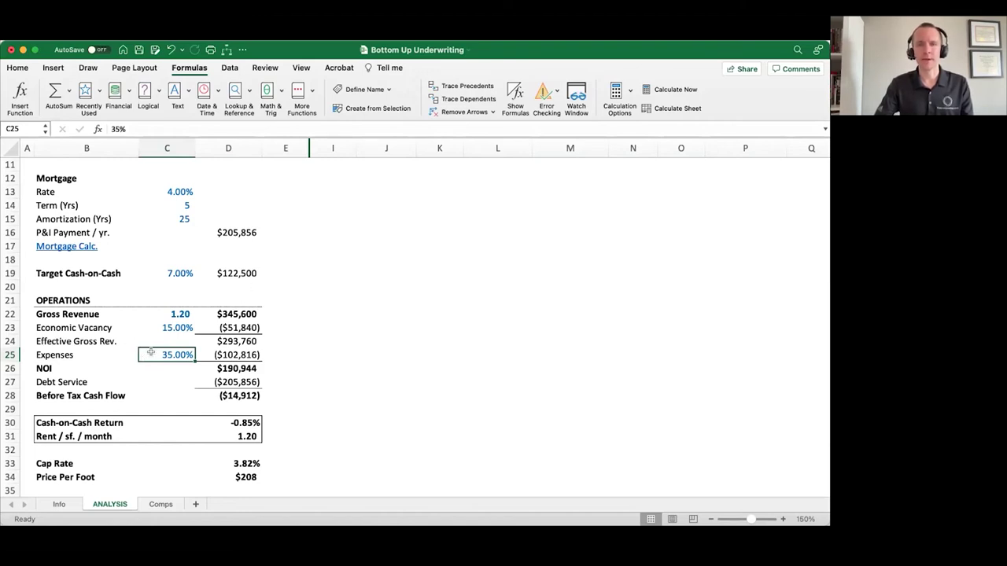
{"action": "left_click", "coordinate": [214, 340]}
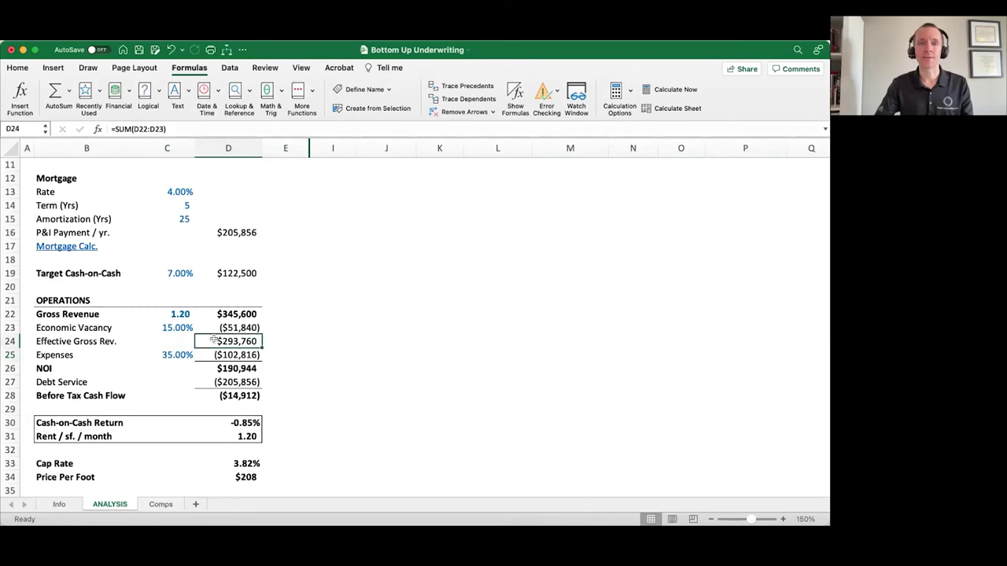
{"action": "left_click", "coordinate": [190, 354]}
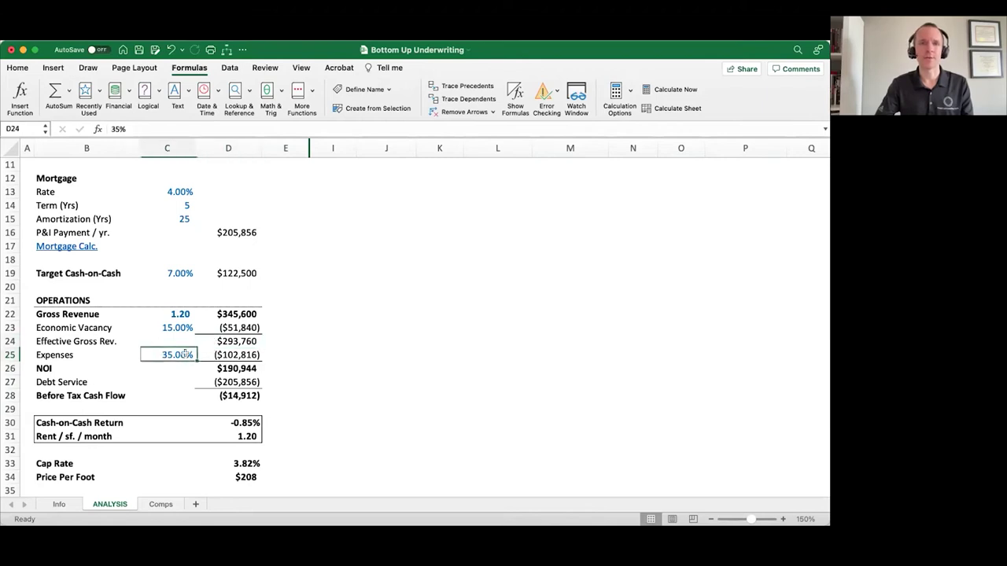
{"action": "left_click", "coordinate": [218, 355]}
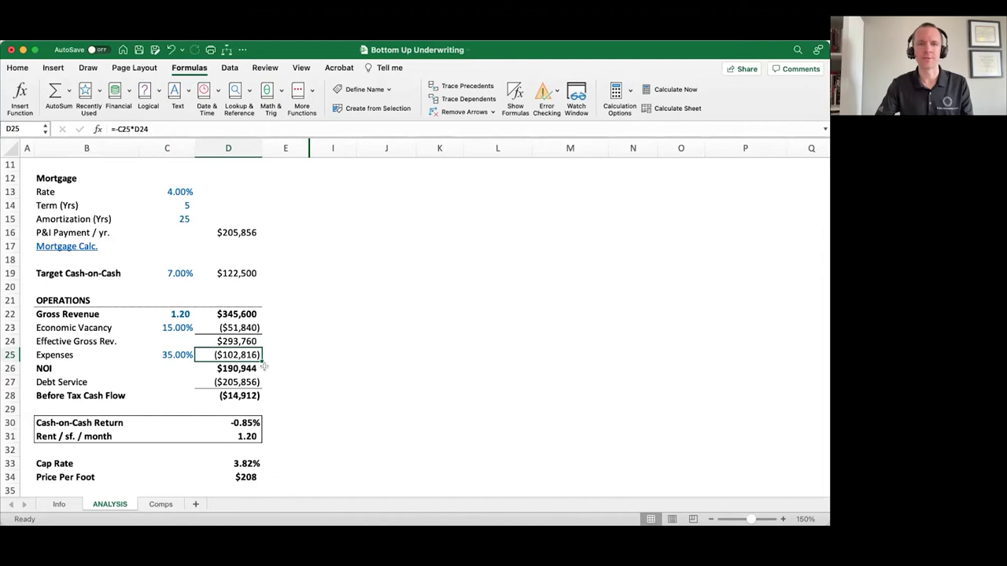
{"action": "left_click", "coordinate": [223, 341]}
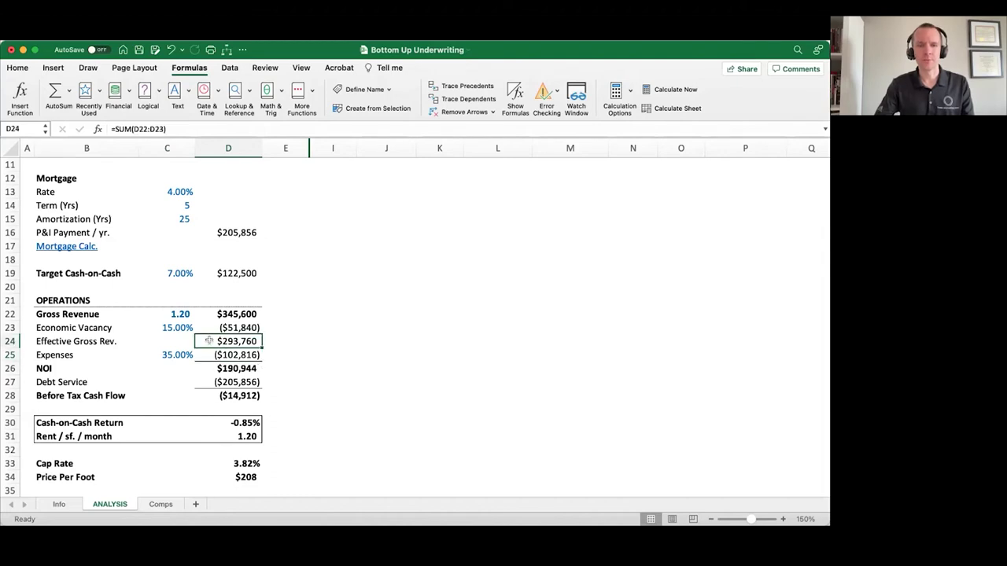
{"action": "left_click", "coordinate": [208, 354]}
Trace the NOI and debt service formulas, including the linked annual P&I payment, through to before tax cash flow
{"action": "left_click", "coordinate": [207, 366]}
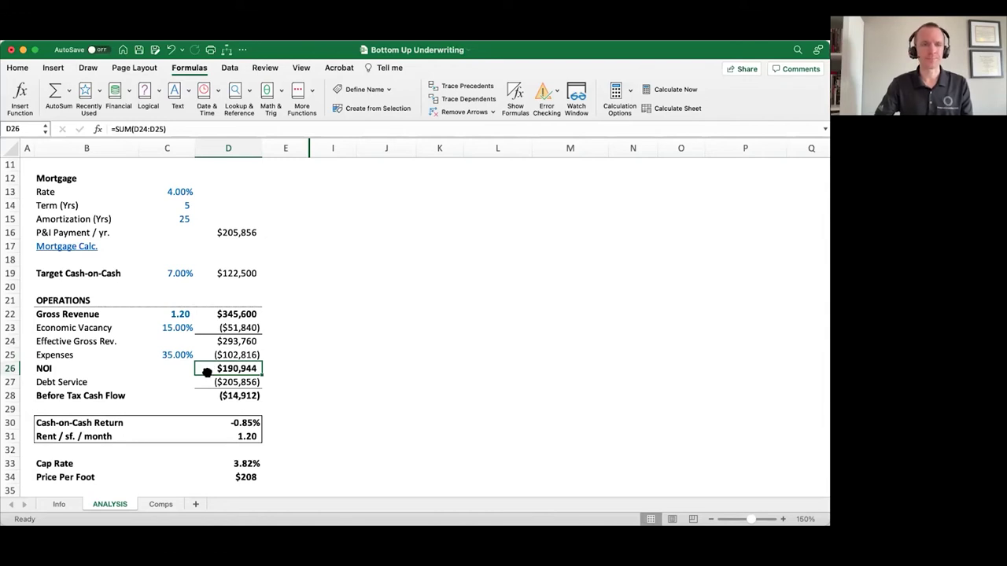
{"action": "left_click", "coordinate": [204, 380]}
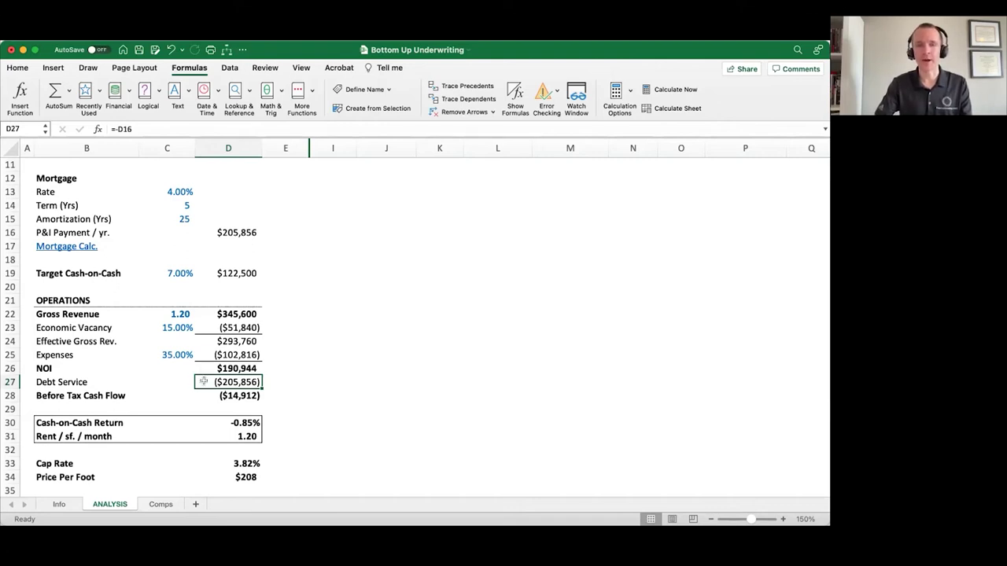
{"action": "left_click", "coordinate": [221, 229]}
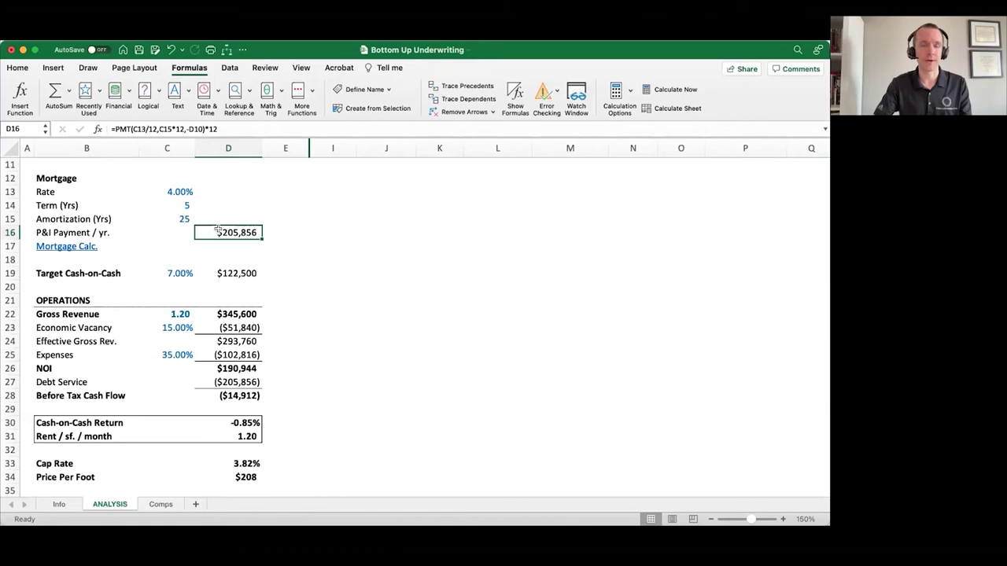
{"action": "left_click", "coordinate": [209, 393]}
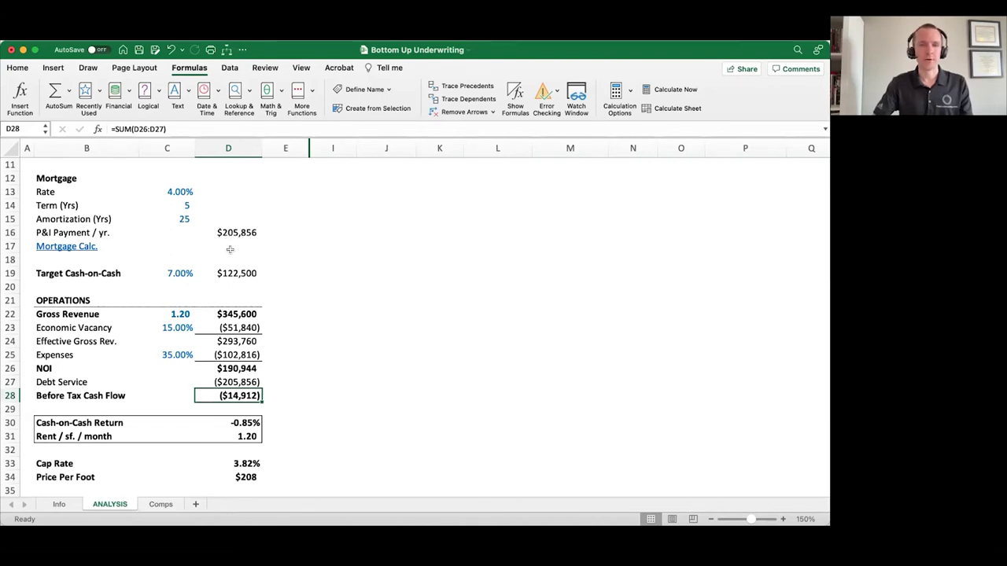
Check the cash-on-cash return formula and the rent per square foot per month that links to C22
{"action": "left_click", "coordinate": [162, 309]}
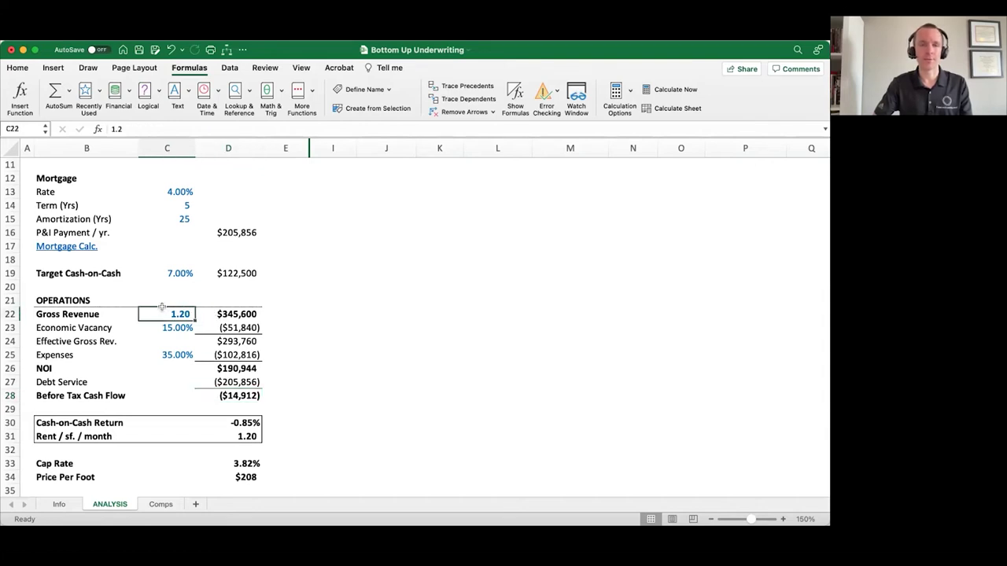
{"action": "left_click", "coordinate": [211, 422]}
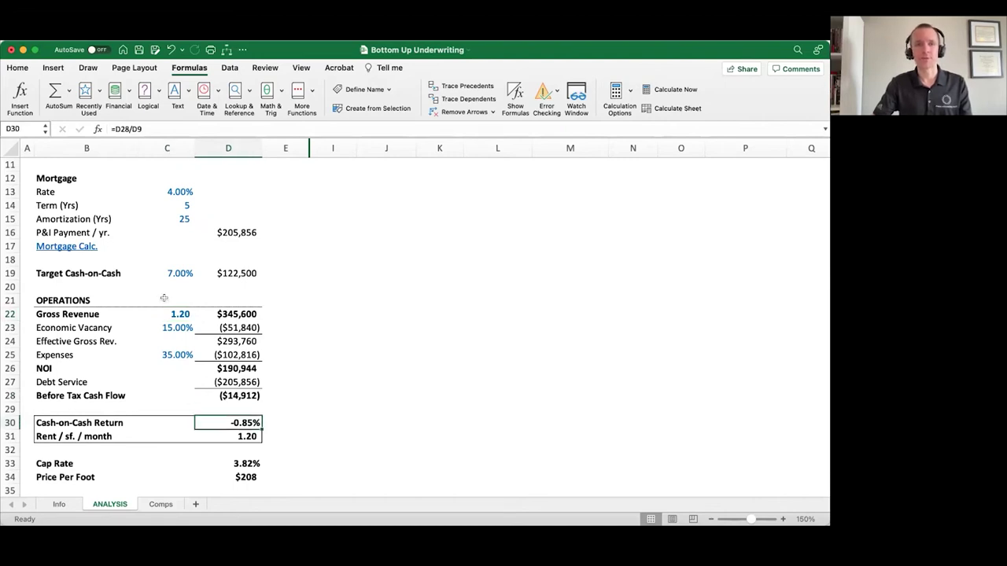
{"action": "left_click", "coordinate": [217, 433]}
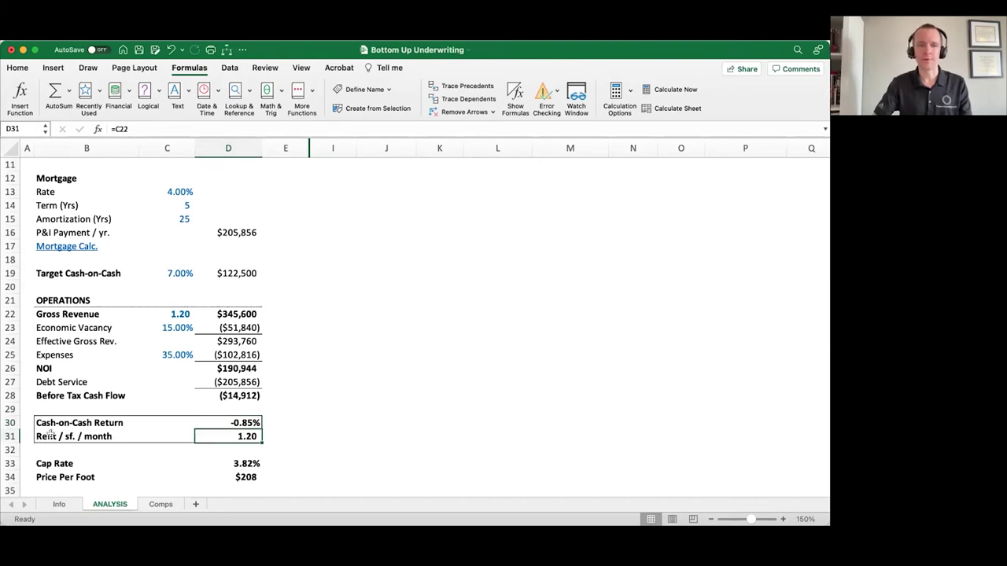
Inspect the cap rate formula in D33 and the purchase price in D5 that it references
{"action": "scroll", "coordinate": [201, 450], "scroll_direction": "down", "scroll_amount": 1}
{"action": "scroll", "coordinate": [201, 450], "scroll_direction": "down", "scroll_amount": 3}
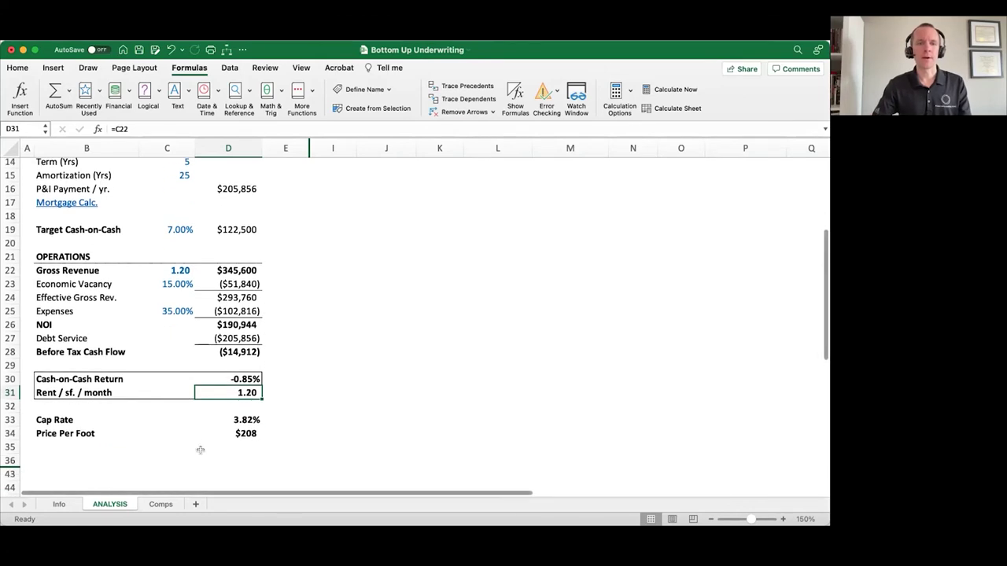
{"action": "left_click", "coordinate": [209, 416]}
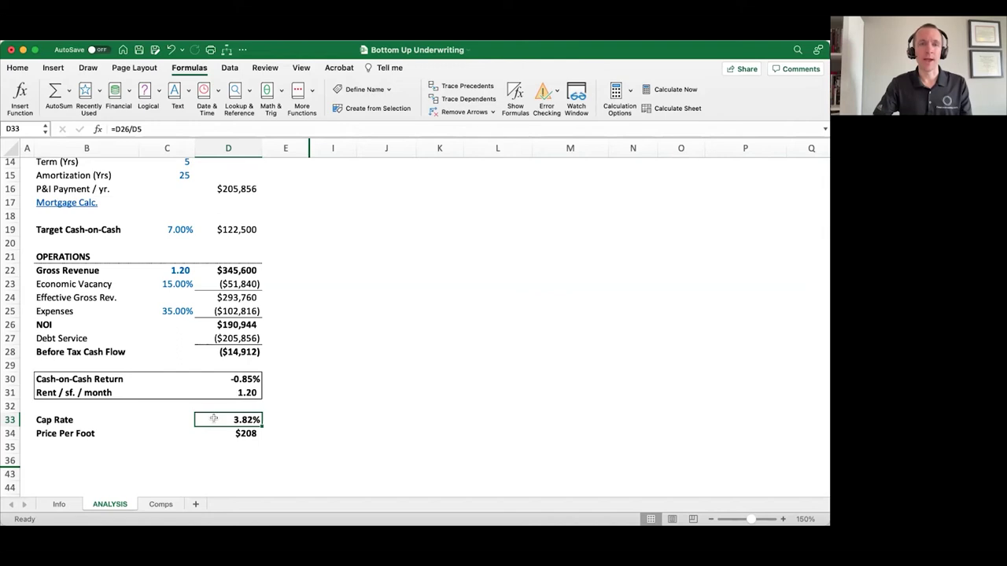
{"action": "scroll", "coordinate": [213, 419], "scroll_direction": "up", "scroll_amount": 5}
{"action": "left_click", "coordinate": [217, 224]}
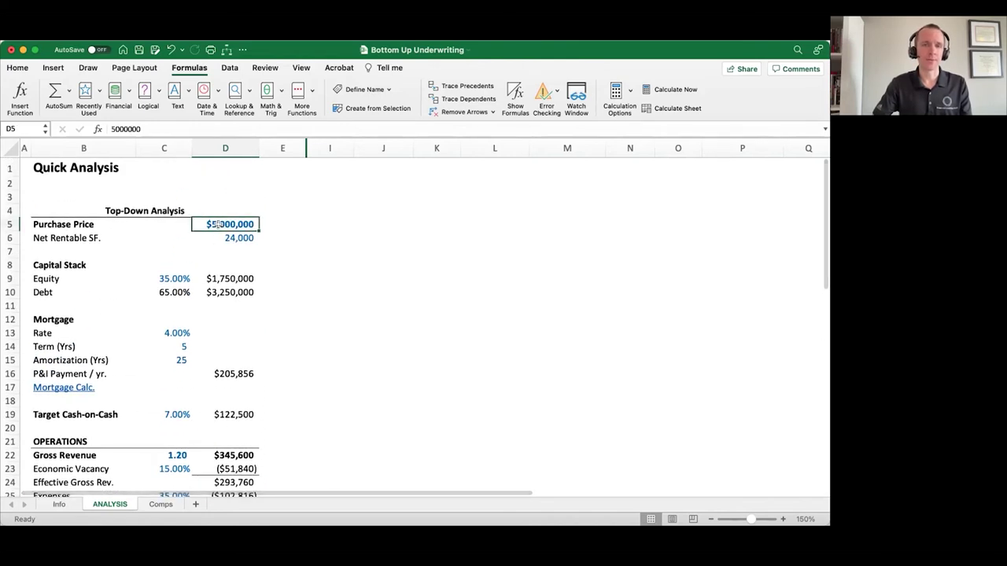
Inspect the price per foot formula in D34 and the cash-on-cash return formula in D30
{"action": "scroll", "coordinate": [219, 381], "scroll_direction": "down", "scroll_amount": 8}
{"action": "left_click", "coordinate": [219, 381]}
{"action": "left_click", "coordinate": [213, 392]}
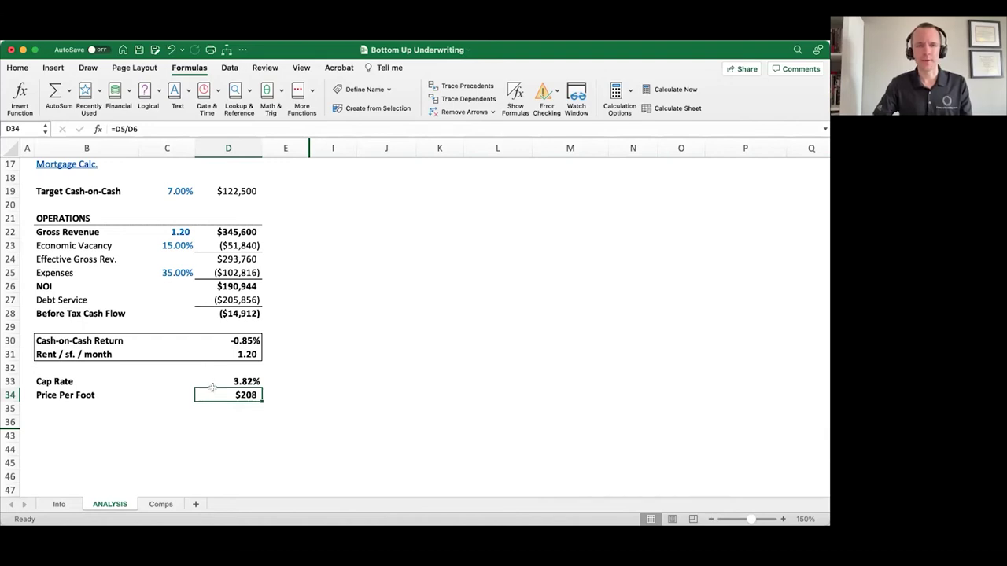
{"action": "scroll", "coordinate": [212, 387], "scroll_direction": "up", "scroll_amount": 7}
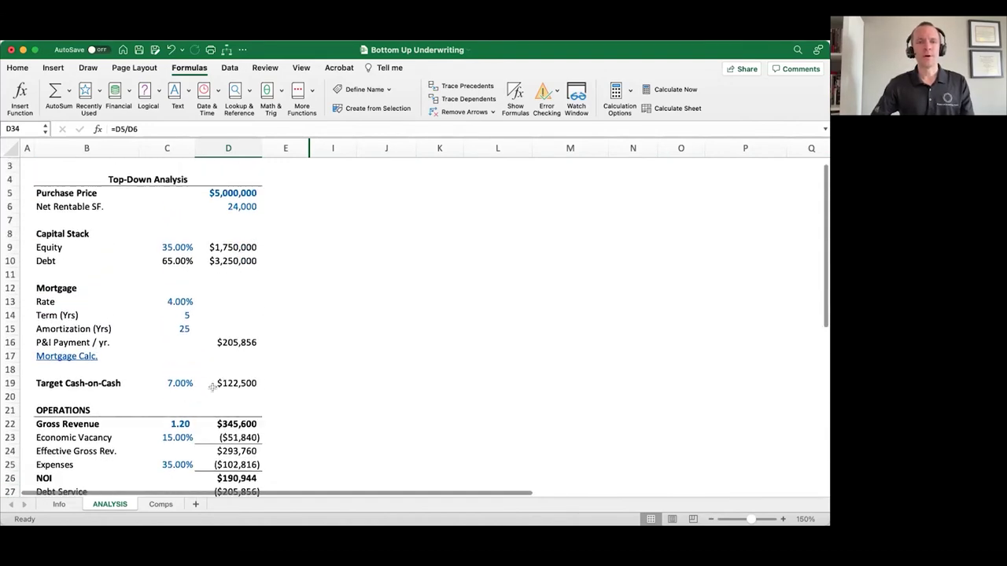
{"action": "scroll", "coordinate": [213, 387], "scroll_direction": "down", "scroll_amount": 4}
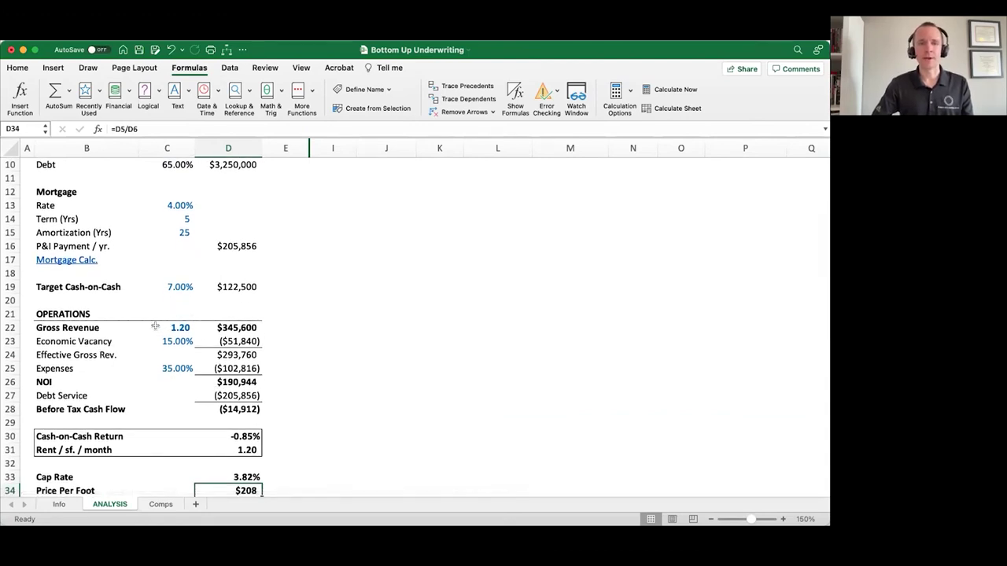
{"action": "left_click", "coordinate": [224, 436]}
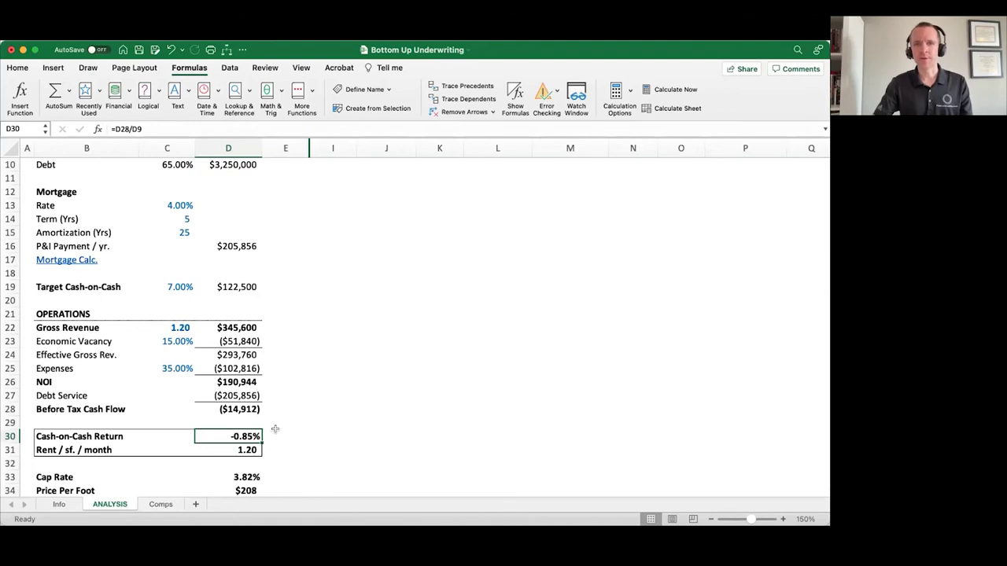
Test a purchase price of $4,000,000 in D5 and check its effect on the cash-on-cash return
{"action": "scroll", "coordinate": [276, 429], "scroll_direction": "up", "scroll_amount": 5}
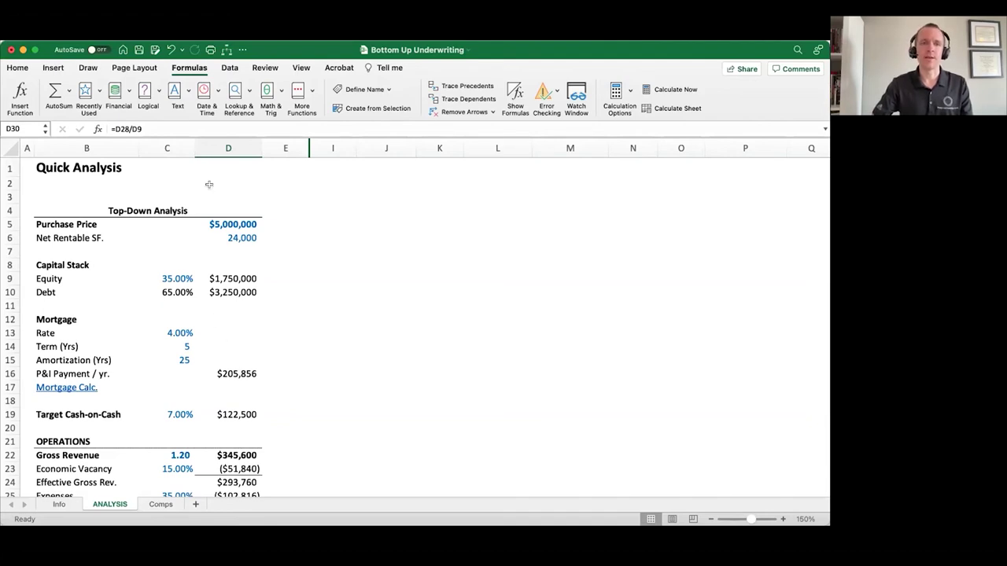
{"action": "left_click", "coordinate": [224, 221]}
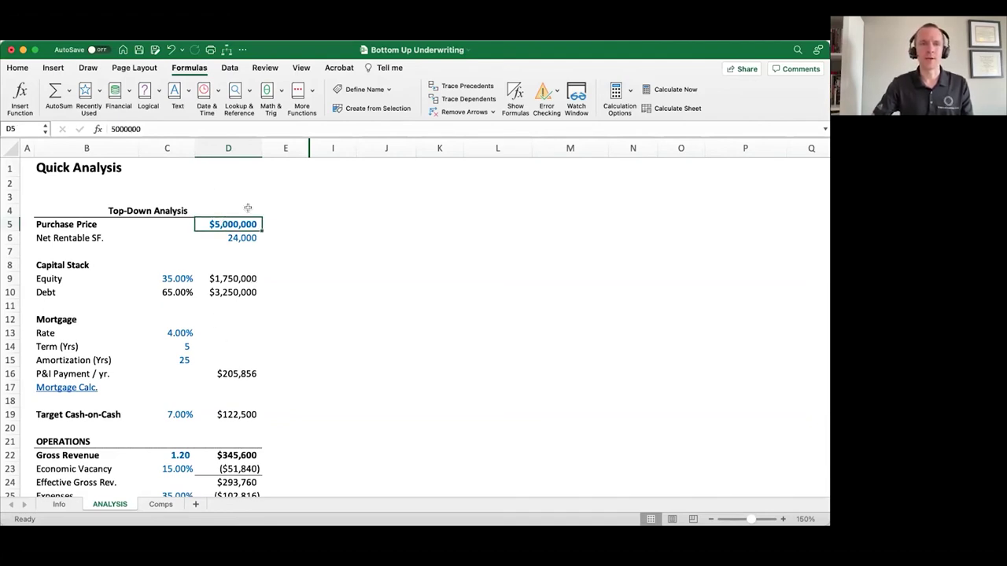
{"action": "type", "text": "4000000"}
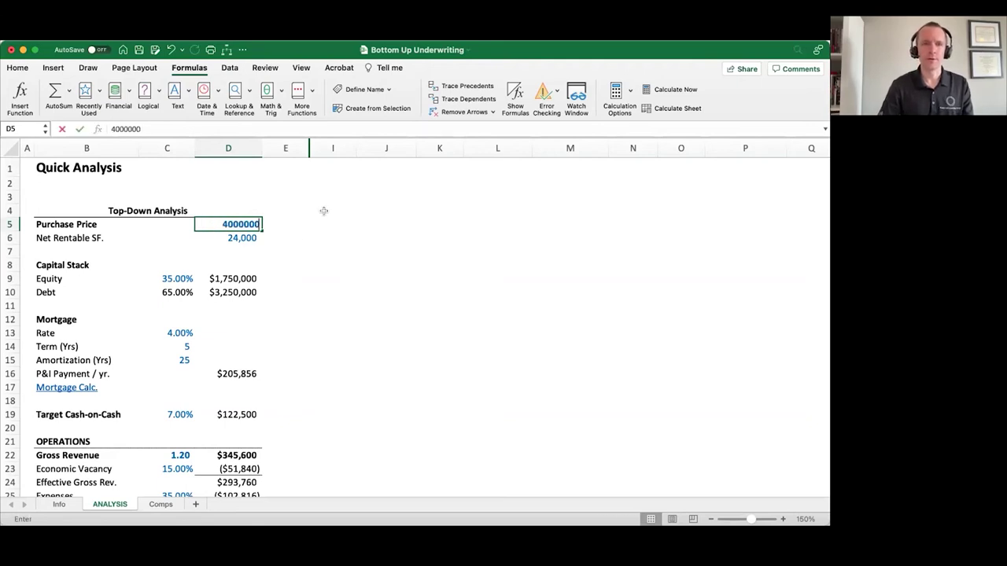
{"action": "key", "text": "Return"}
{"action": "scroll", "coordinate": [323, 215], "scroll_direction": "down", "scroll_amount": 5}
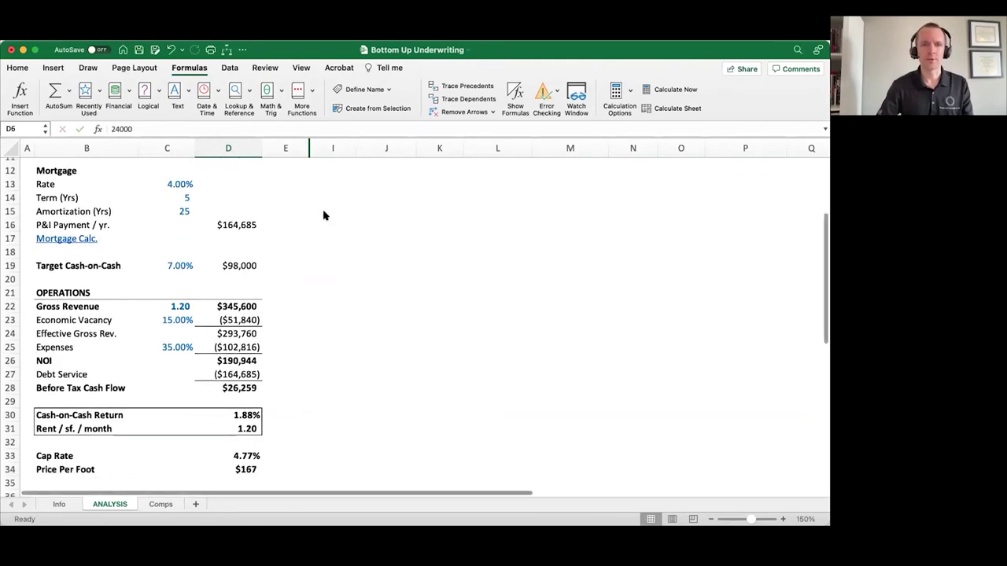
{"action": "left_click", "coordinate": [219, 375]}
Restore the purchase price in D5 to $5,000,000
{"action": "scroll", "coordinate": [275, 368], "scroll_direction": "up", "scroll_amount": 5}
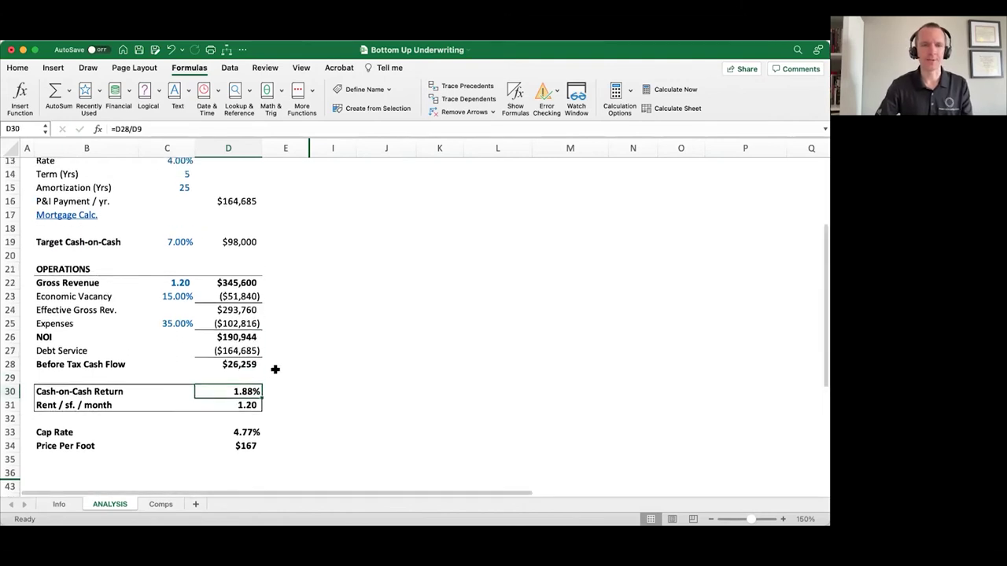
{"action": "left_click", "coordinate": [229, 226]}
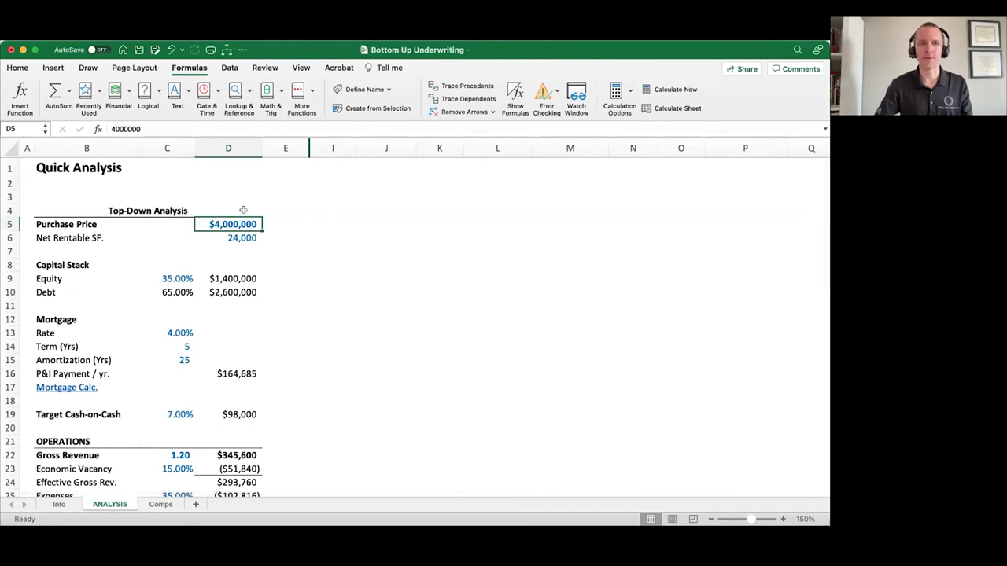
{"action": "type", "text": "5,000,"}
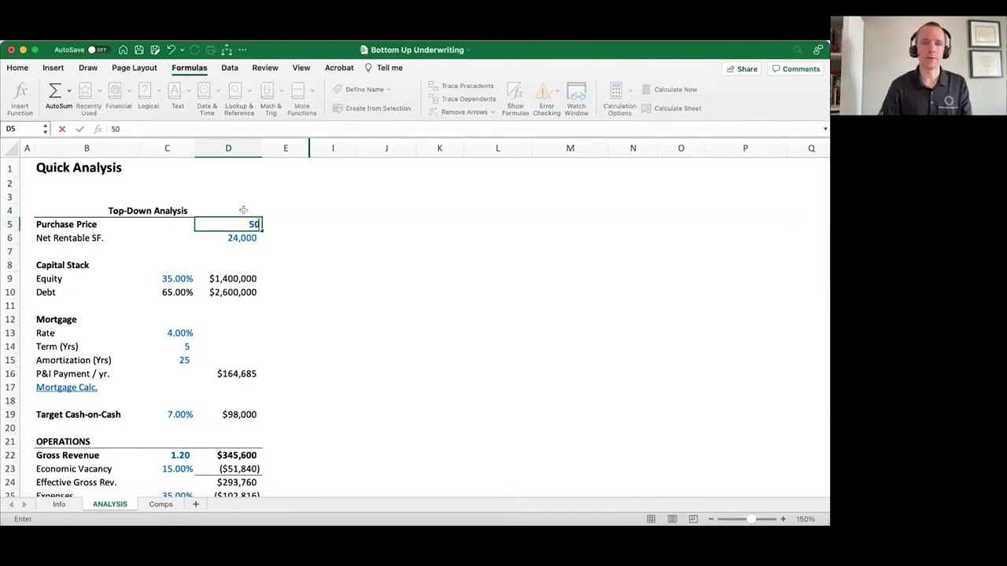
{"action": "type", "text": "00000"}
{"action": "key", "text": "Return"}
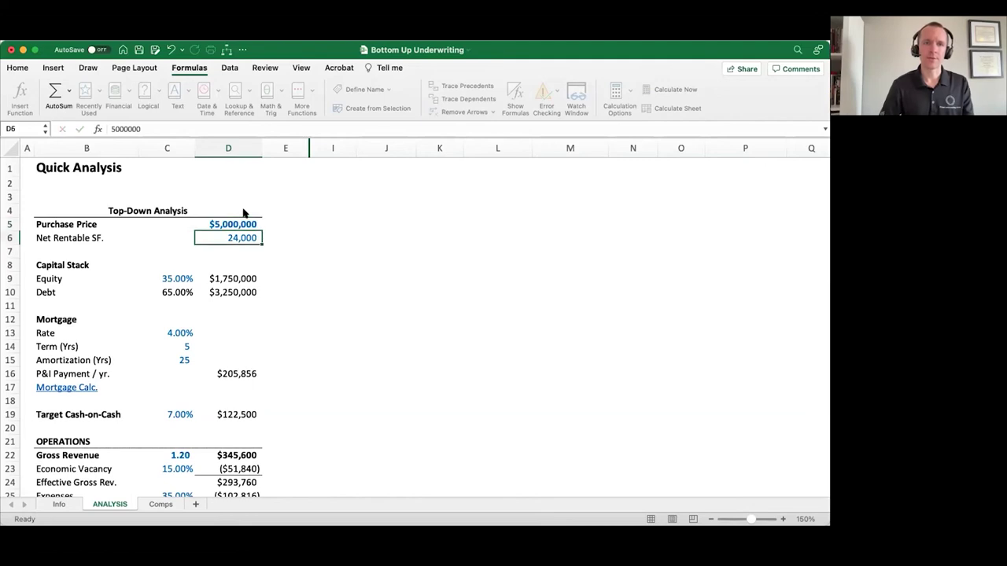
{"action": "key", "text": "Up"}
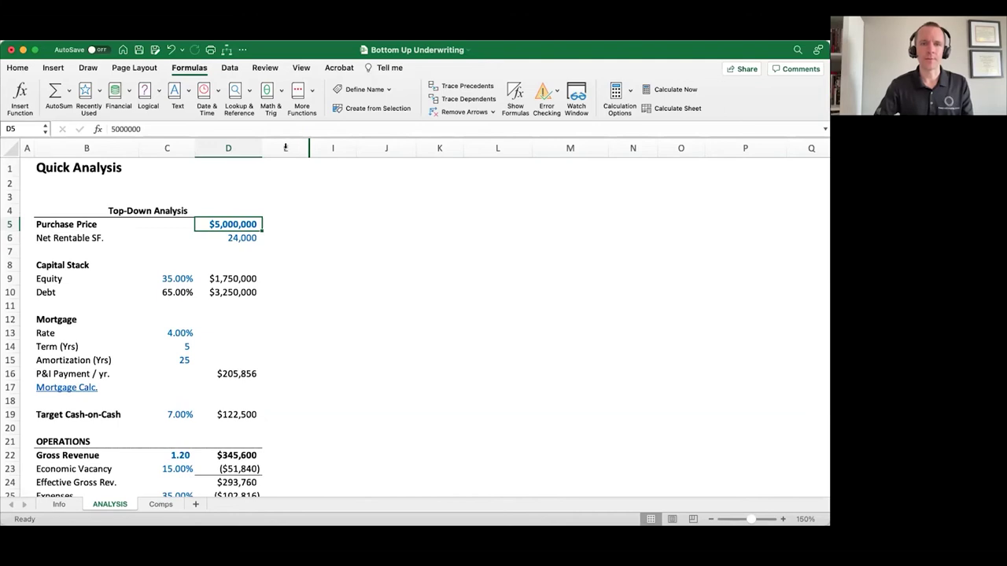
Unhide the columns between E and I and select the Bottom-Up Analysis heading in F4
{"action": "left_click_drag", "start_coordinate": [284, 147], "coordinate": [329, 149]}
{"action": "right_click", "coordinate": [329, 148]}
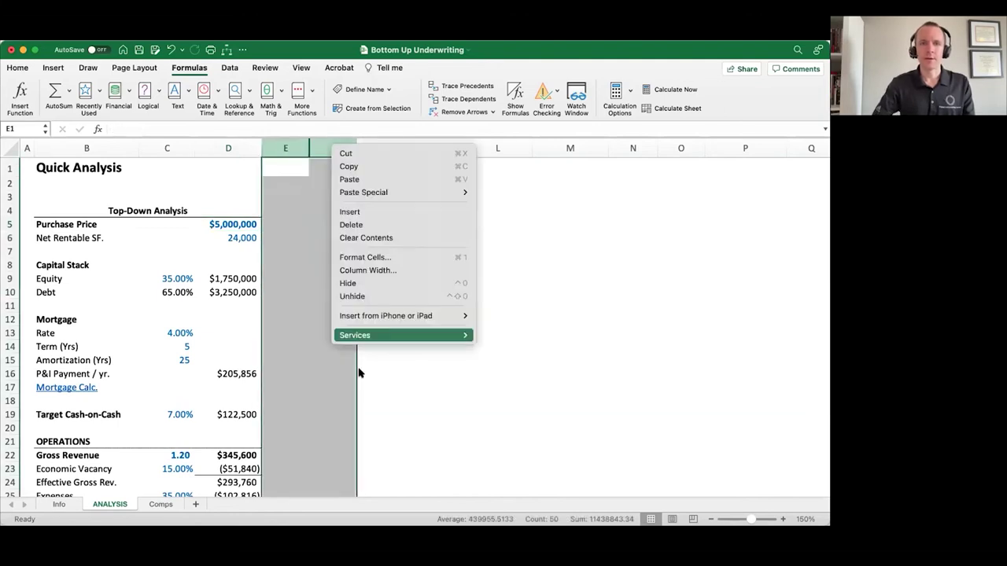
{"action": "left_click", "coordinate": [360, 296]}
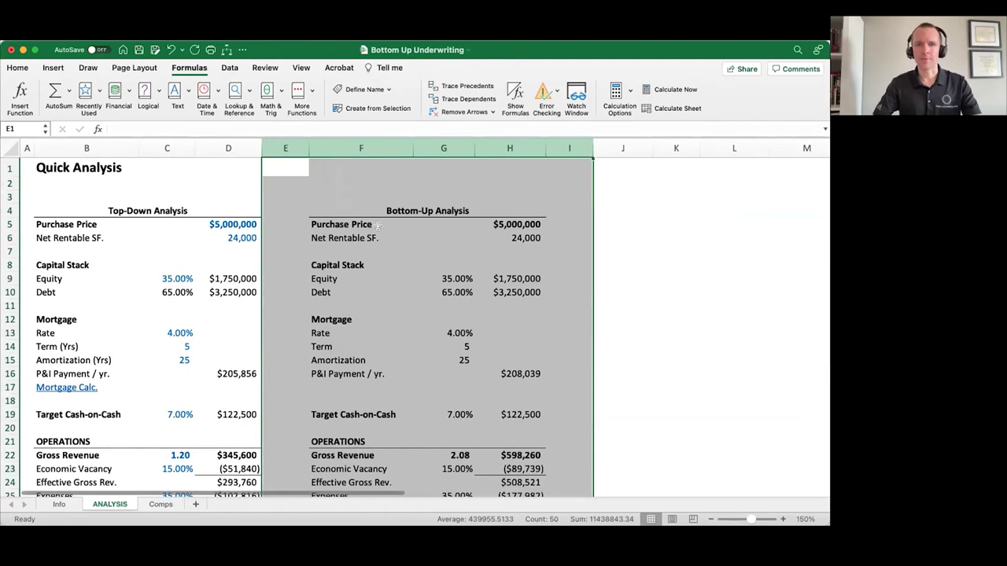
{"action": "left_click", "coordinate": [330, 211]}
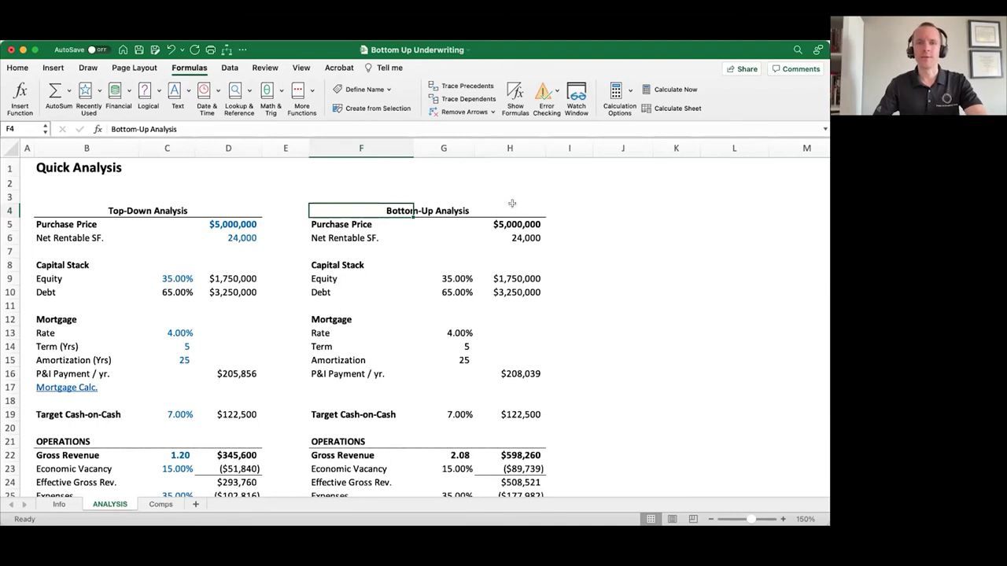
Inspect the bottom-up rent formula in G22 and the purchase price link in H5
{"action": "scroll", "coordinate": [511, 204], "scroll_direction": "down", "scroll_amount": 3}
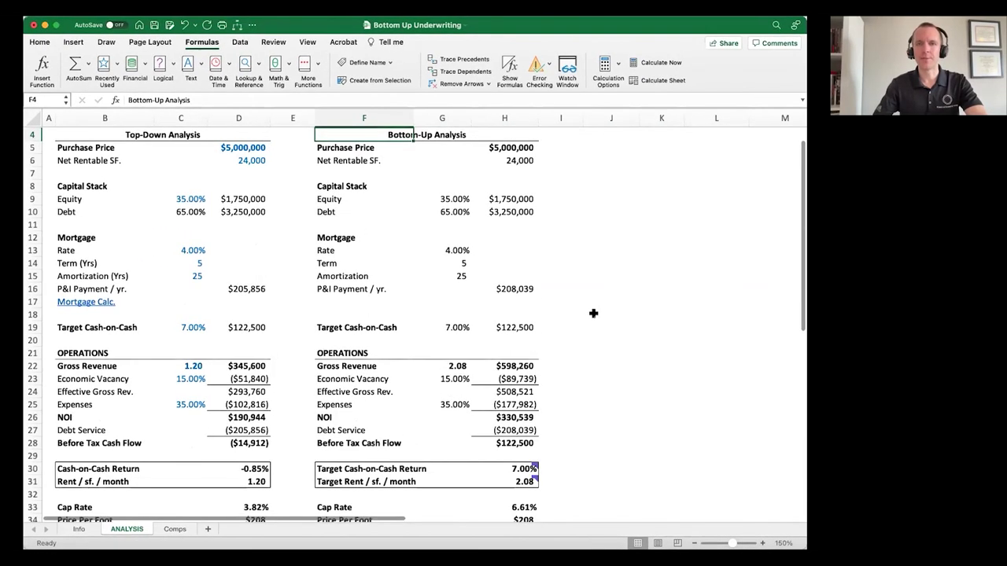
{"action": "scroll", "coordinate": [593, 311], "scroll_direction": "down", "scroll_amount": 2}
{"action": "left_click", "coordinate": [431, 339]}
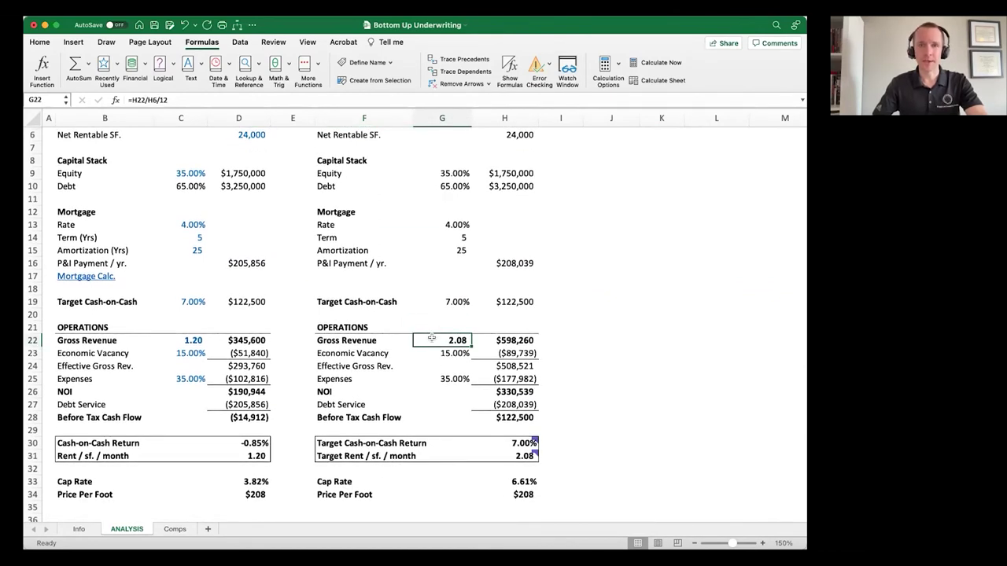
{"action": "scroll", "coordinate": [431, 338], "scroll_direction": "up", "scroll_amount": 2}
{"action": "left_click", "coordinate": [498, 146]}
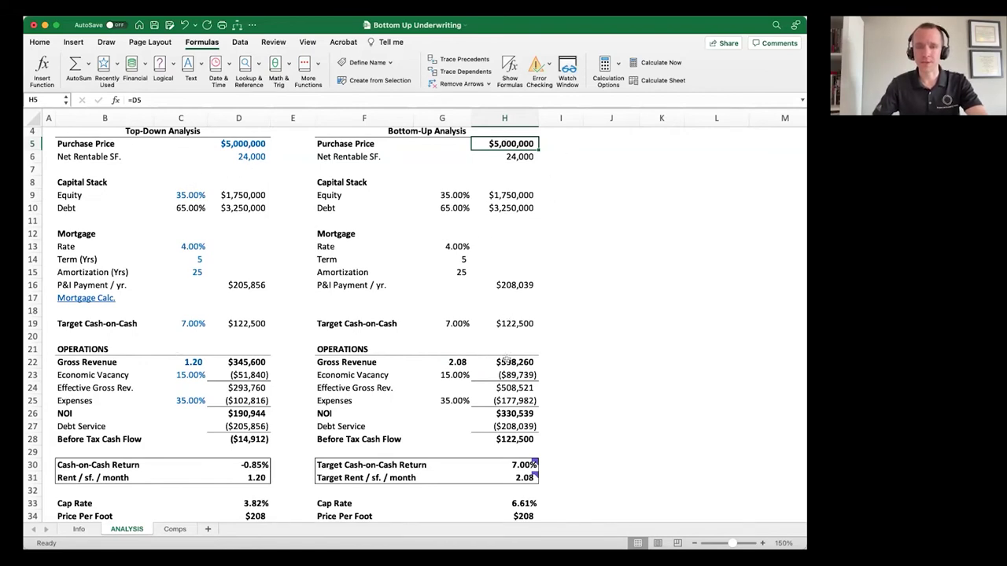
Compare the bottom-up rent in G22 with the top-down rent in C22, and inspect the gross revenue formula in H22
{"action": "left_click", "coordinate": [431, 362]}
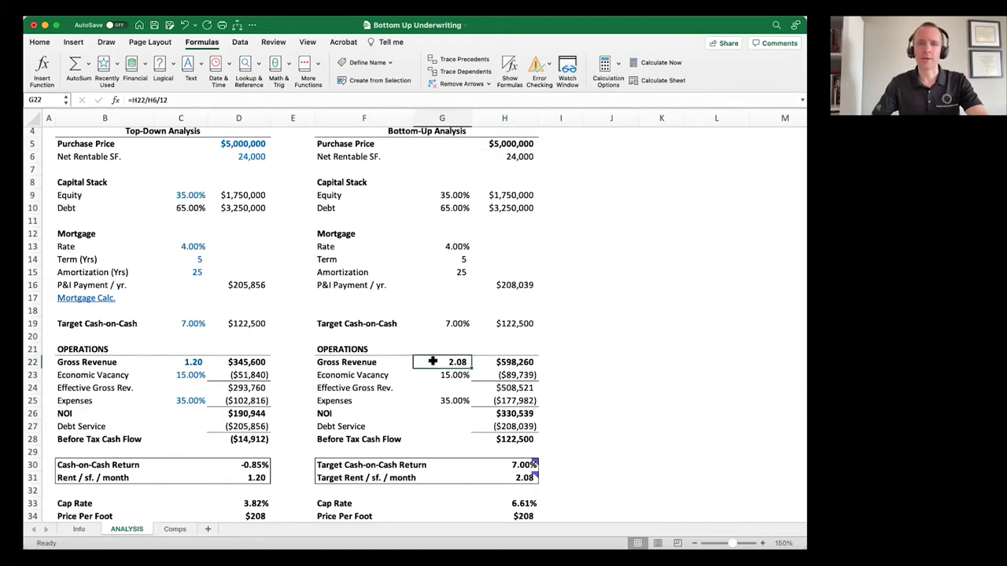
{"action": "left_click", "coordinate": [185, 362]}
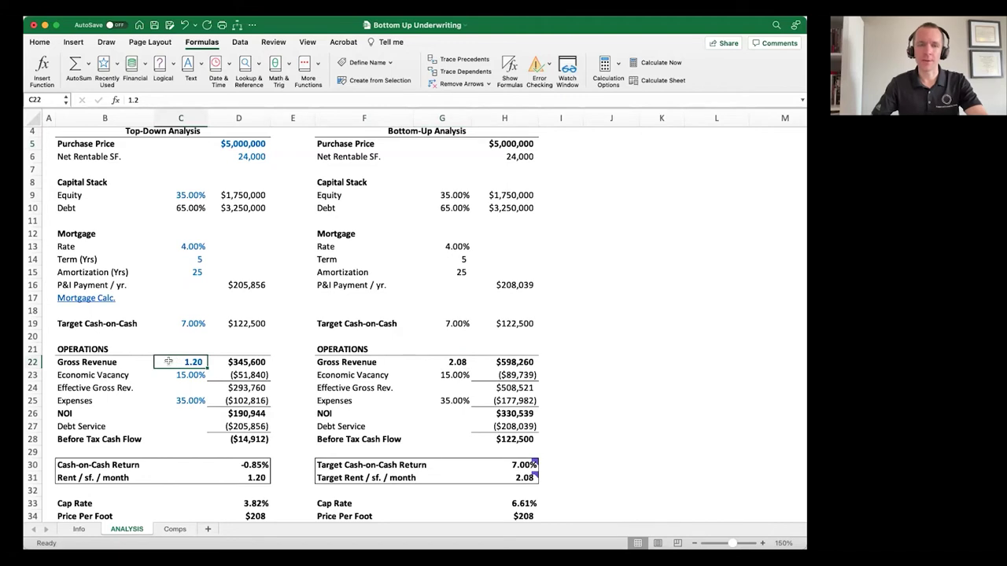
{"action": "left_click", "coordinate": [429, 362]}
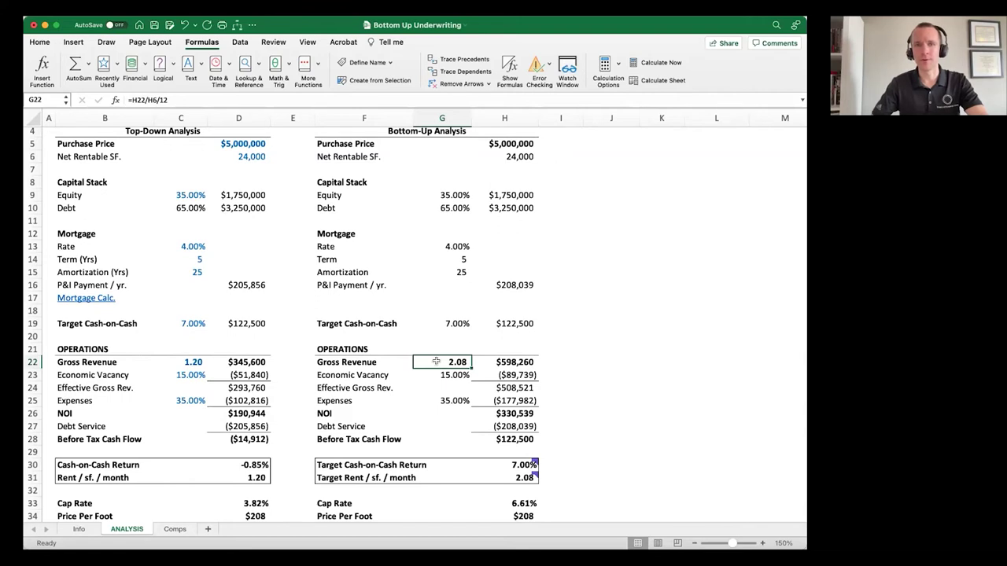
{"action": "left_click", "coordinate": [492, 361]}
Read the note on the target cash-on-cash return in H30, and compare the required rent in G22 with the market rent in C22
{"action": "scroll", "coordinate": [496, 402], "scroll_direction": "down", "scroll_amount": 3}
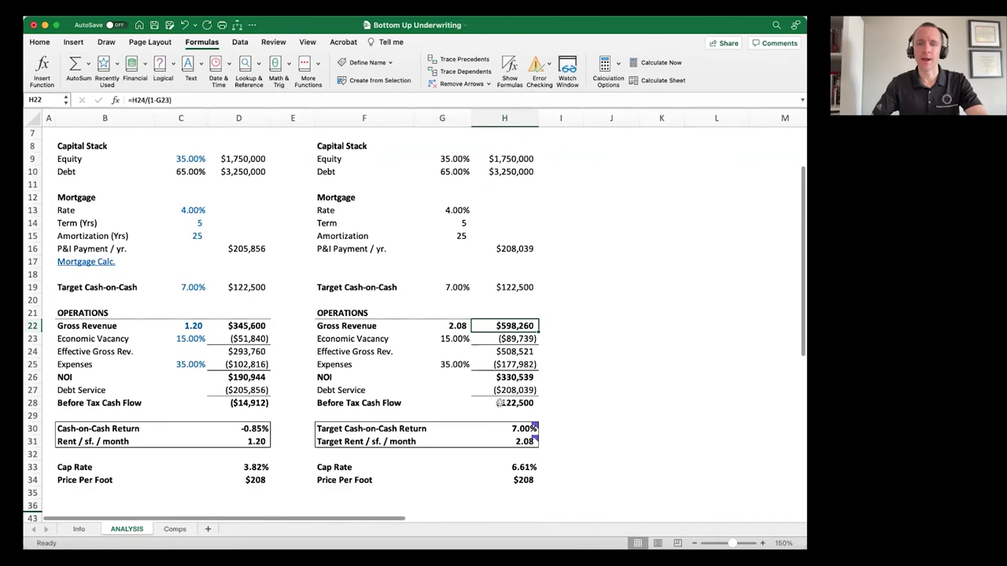
{"action": "mouse_move", "coordinate": [500, 426]}
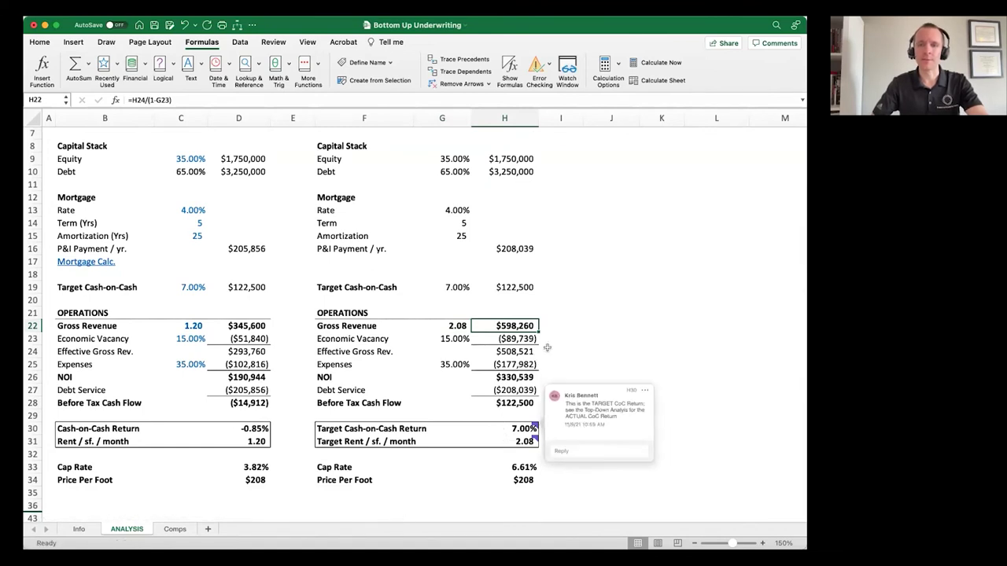
{"action": "left_click", "coordinate": [438, 324]}
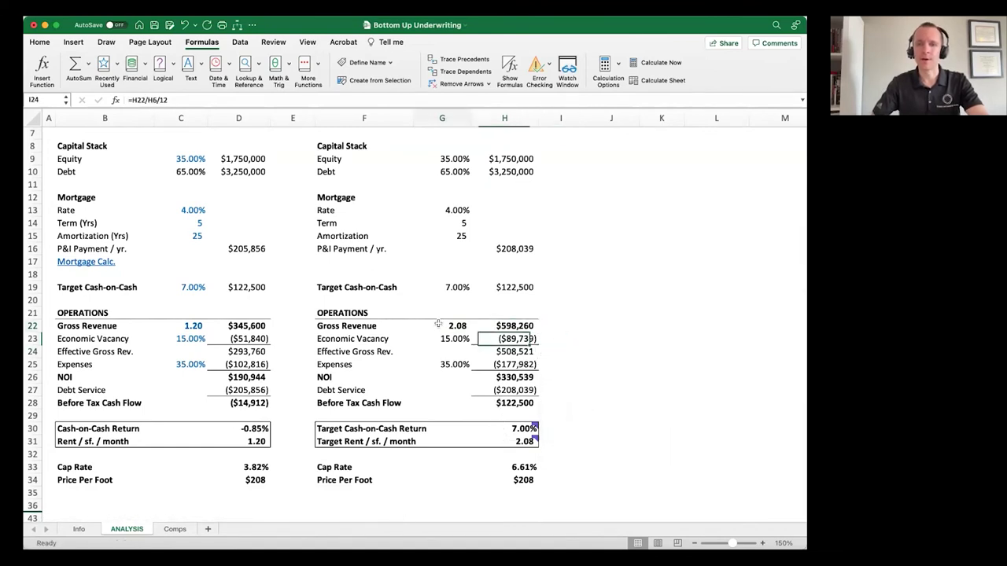
{"action": "left_click", "coordinate": [176, 323]}
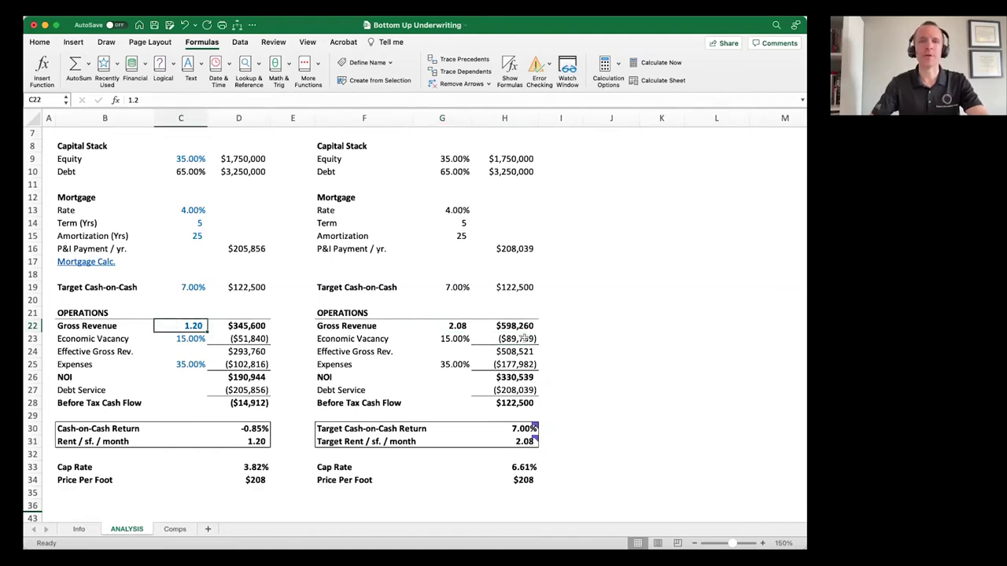
{"action": "left_click", "coordinate": [433, 323]}
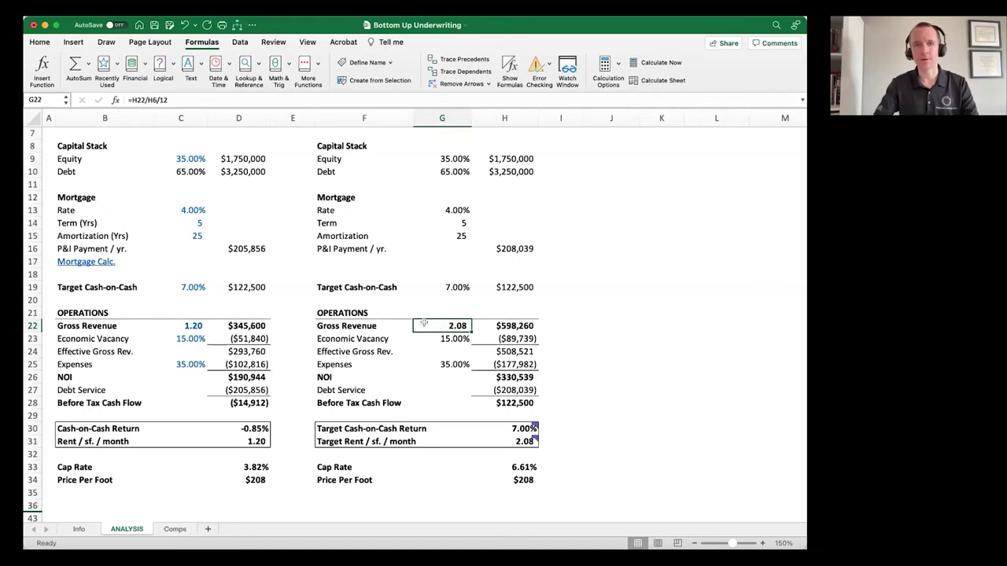
{"action": "left_click", "coordinate": [172, 325]}
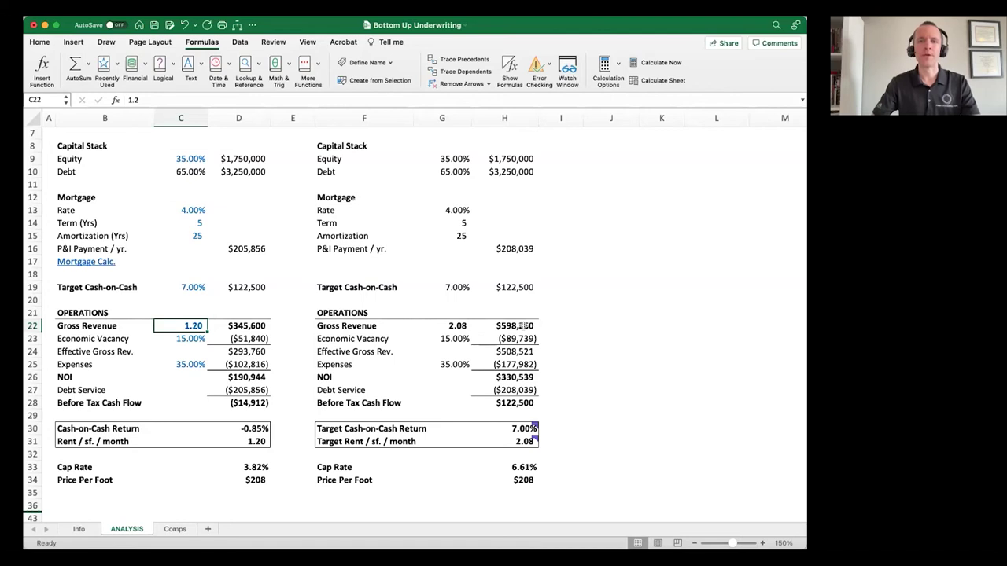
{"action": "scroll", "coordinate": [521, 324], "scroll_direction": "down", "scroll_amount": 3}
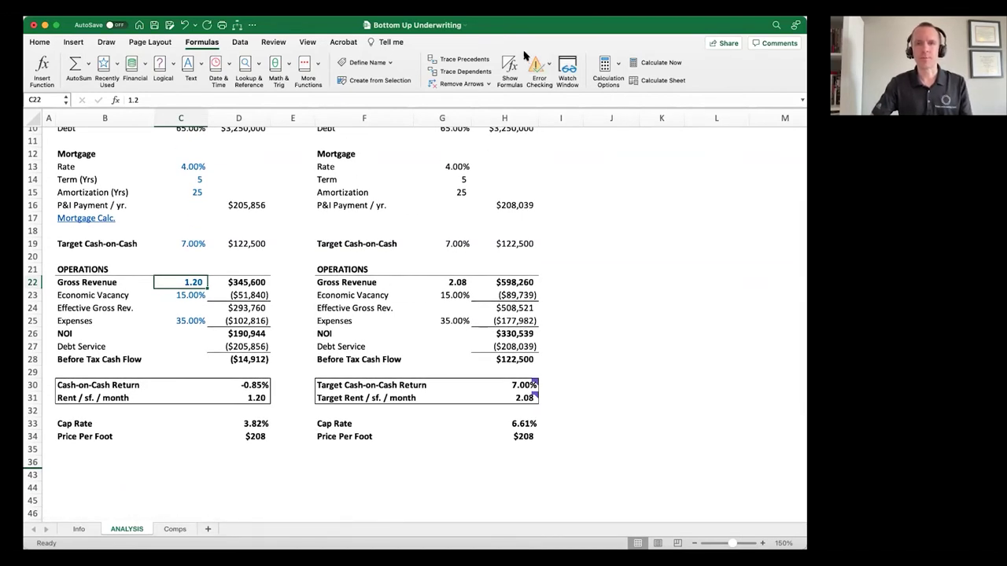
{"action": "scroll", "coordinate": [434, 202], "scroll_direction": "up", "scroll_amount": 5}
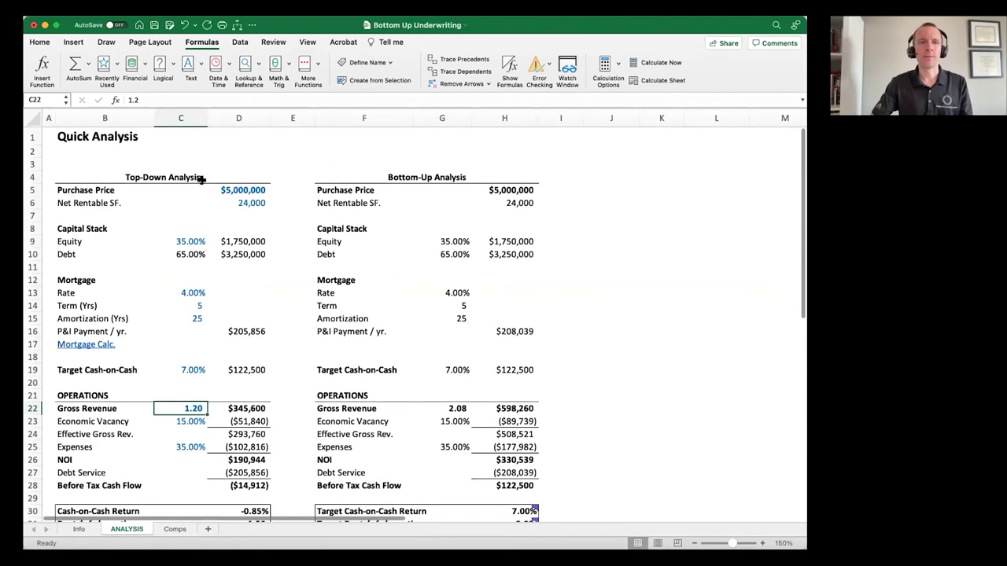